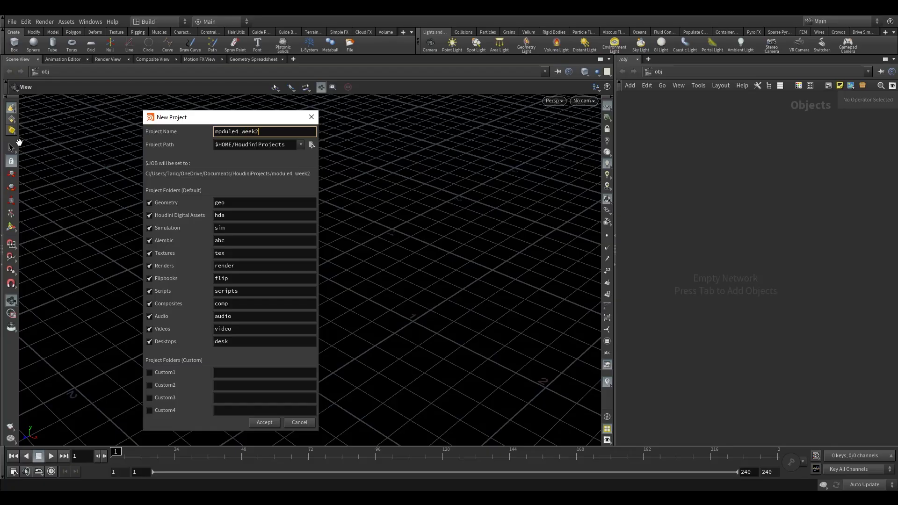
Step: Set the project path to D: and create the module4_week2 project with its default folders
{"action": "key", "text": "Tab"}
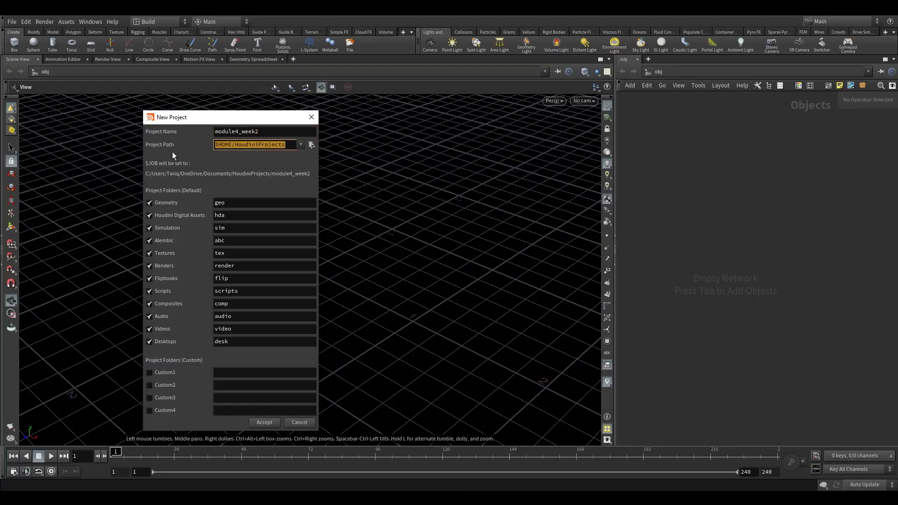
{"action": "type", "text": "D"}
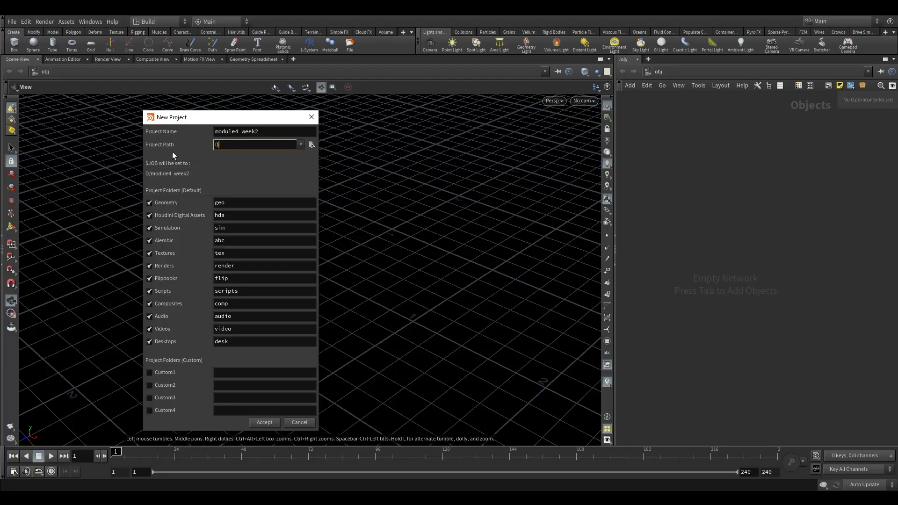
{"action": "type", "text": ":"}
{"action": "key", "text": "Return"}
{"action": "left_click", "coordinate": [263, 422]}
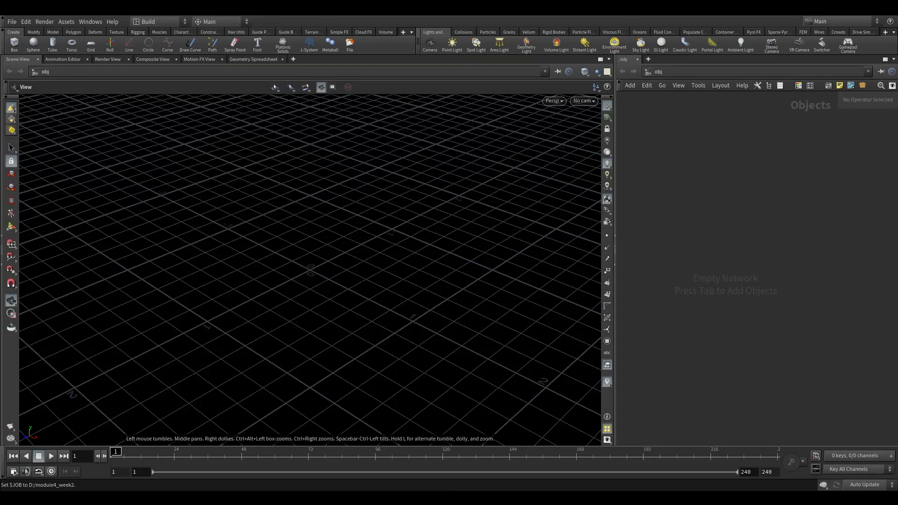
Step: In File Explorer, copy the Corridor and Camera 3D object files into the project's geo folder
{"action": "left_click_drag", "start_coordinate": [881, 231], "coordinate": [316, 164]}
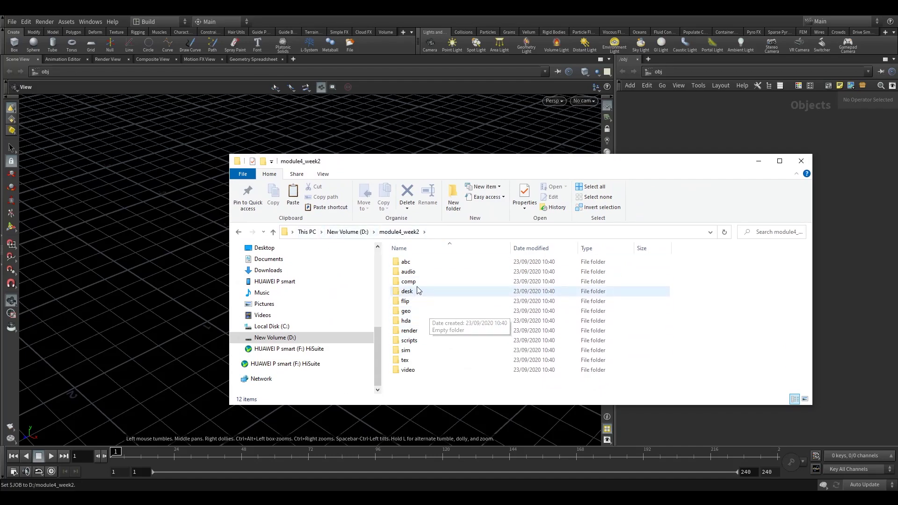
{"action": "left_click", "coordinate": [412, 312]}
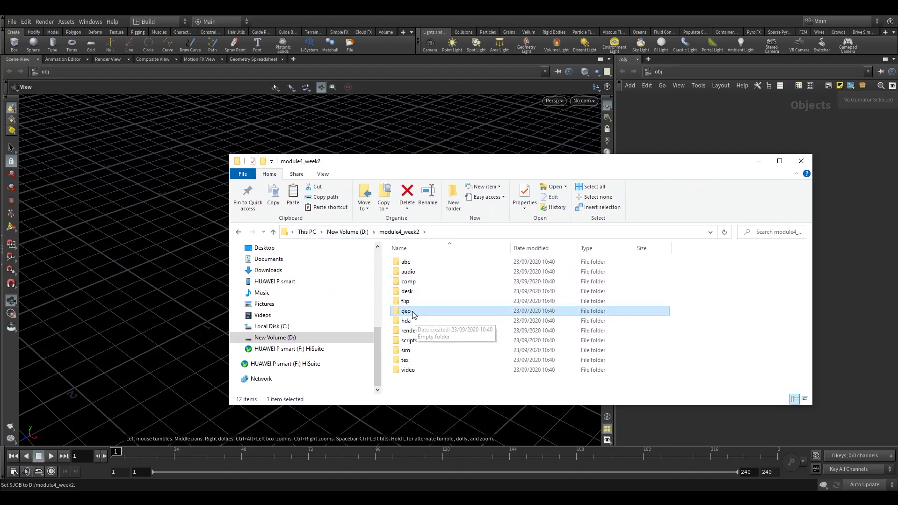
{"action": "double_click", "coordinate": [413, 312]}
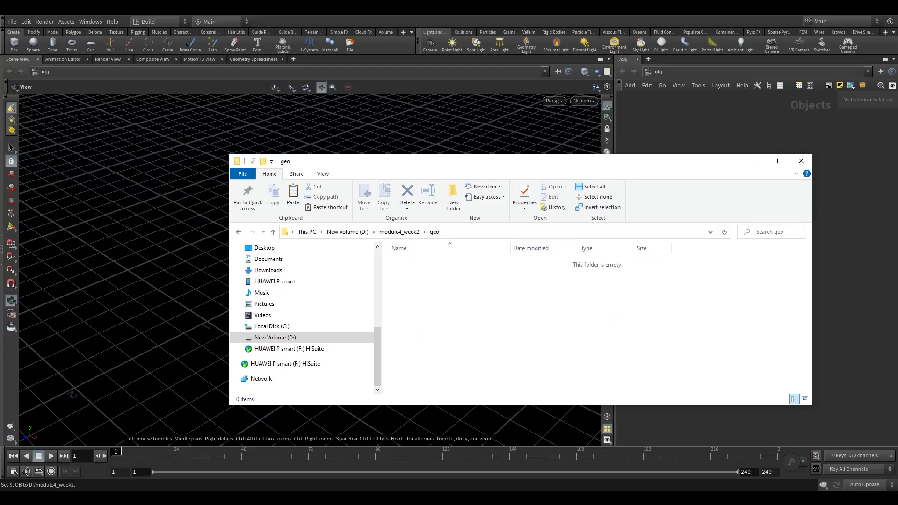
{"action": "left_click_drag", "start_coordinate": [897, 261], "coordinate": [440, 312]}
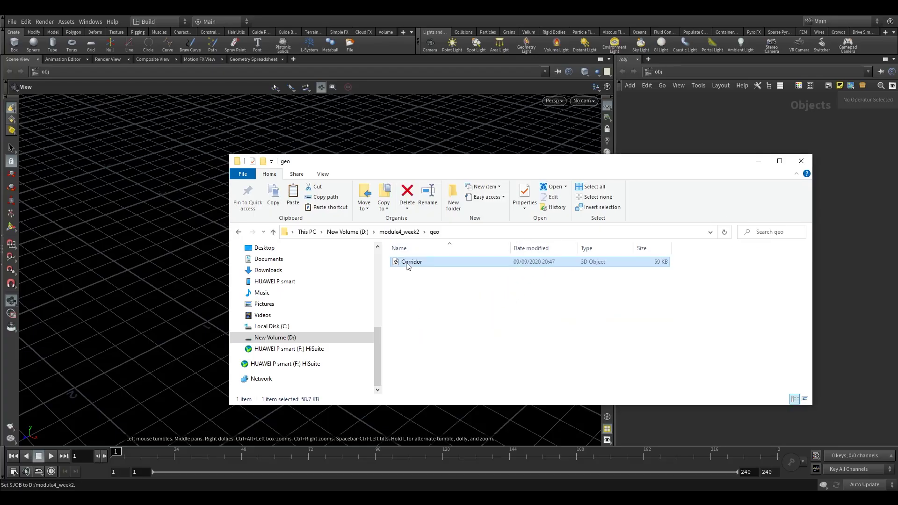
{"action": "left_click", "coordinate": [273, 232]}
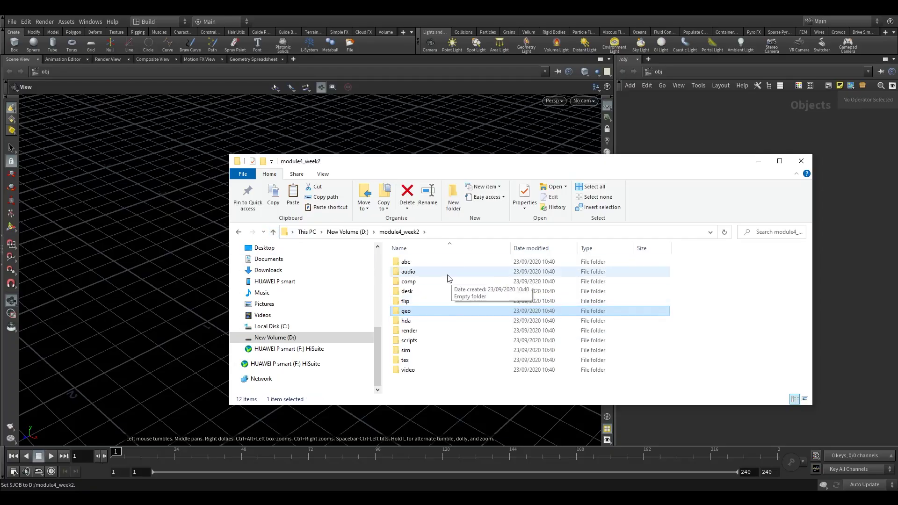
{"action": "double_click", "coordinate": [414, 311]}
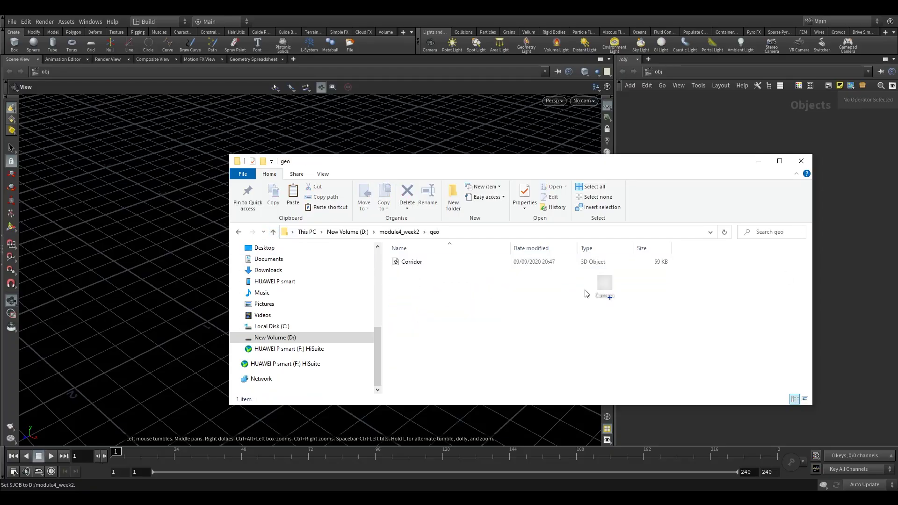
{"action": "key", "text": "ctrl+v"}
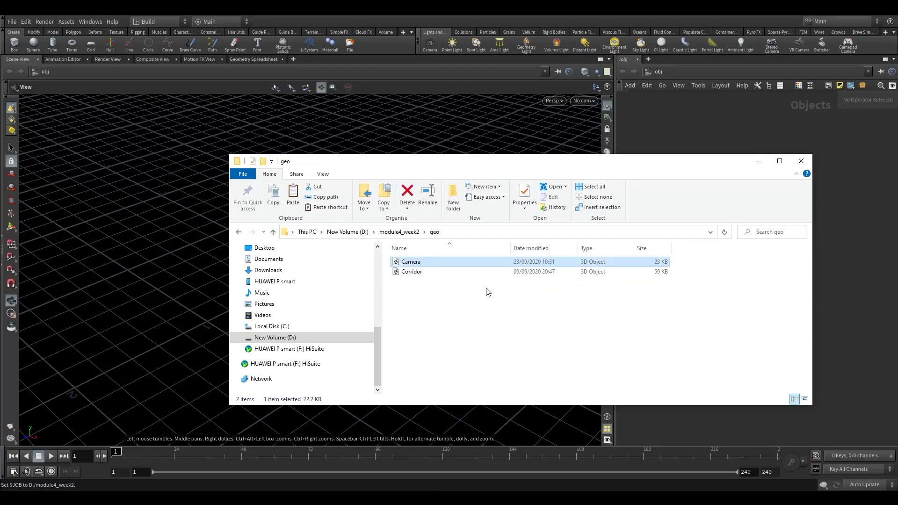
Step: Copy the Dirty_Corridor JPG into the project's tex folder and close the File Explorer window
{"action": "left_click", "coordinate": [272, 232]}
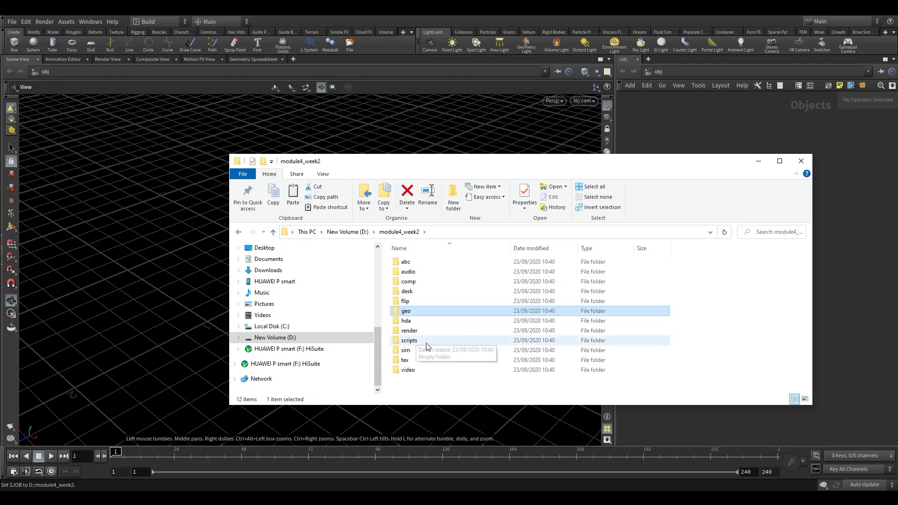
{"action": "double_click", "coordinate": [412, 360]}
{"action": "left_click_drag", "start_coordinate": [538, 281], "coordinate": [461, 303]}
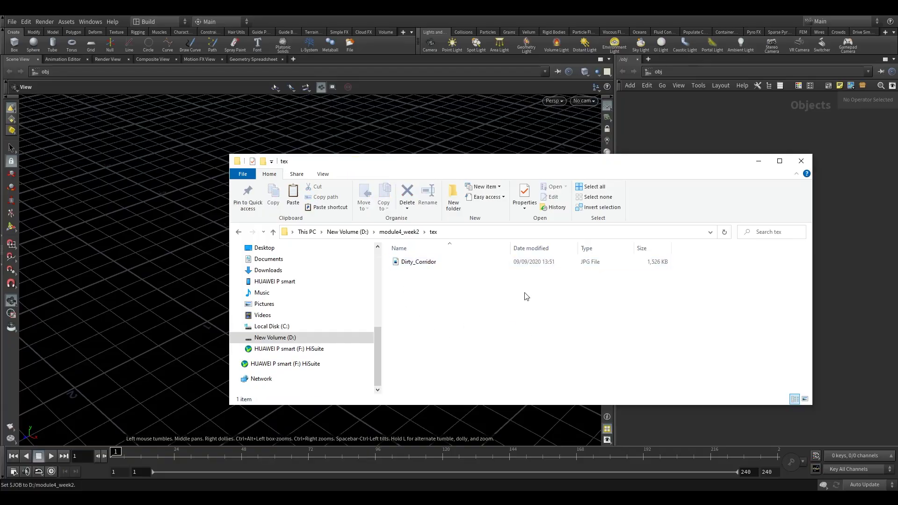
{"action": "left_click", "coordinate": [801, 160]}
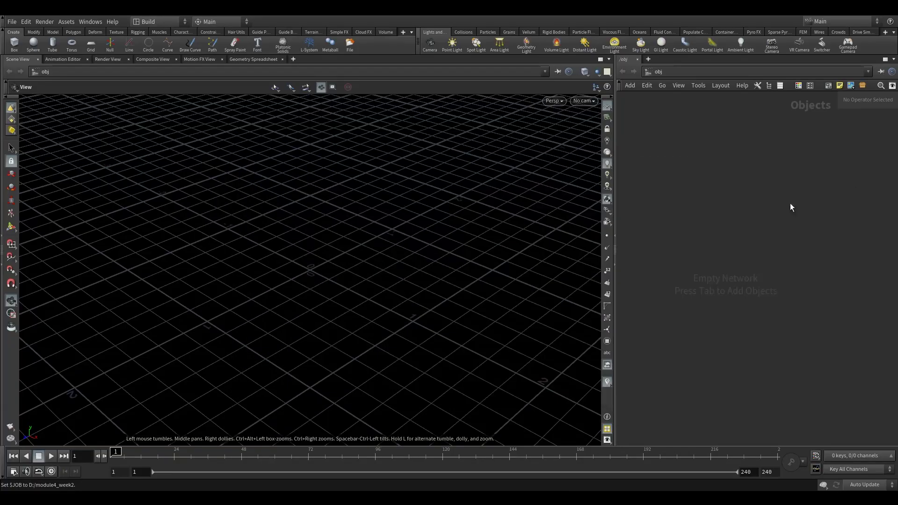
Step: Save the scene in the $JOB folder under the file name module4_week2.v1
{"action": "left_click", "coordinate": [11, 21]}
{"action": "left_click", "coordinate": [30, 75]}
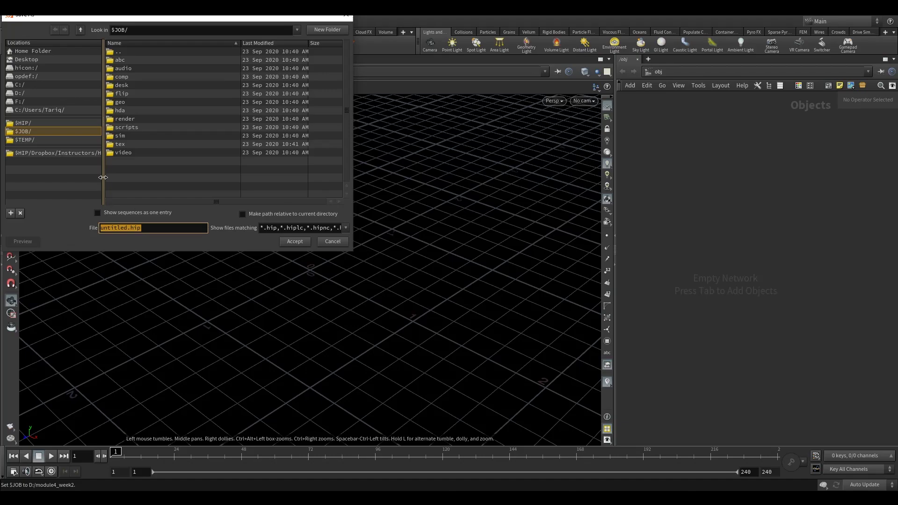
{"action": "left_click", "coordinate": [127, 230]}
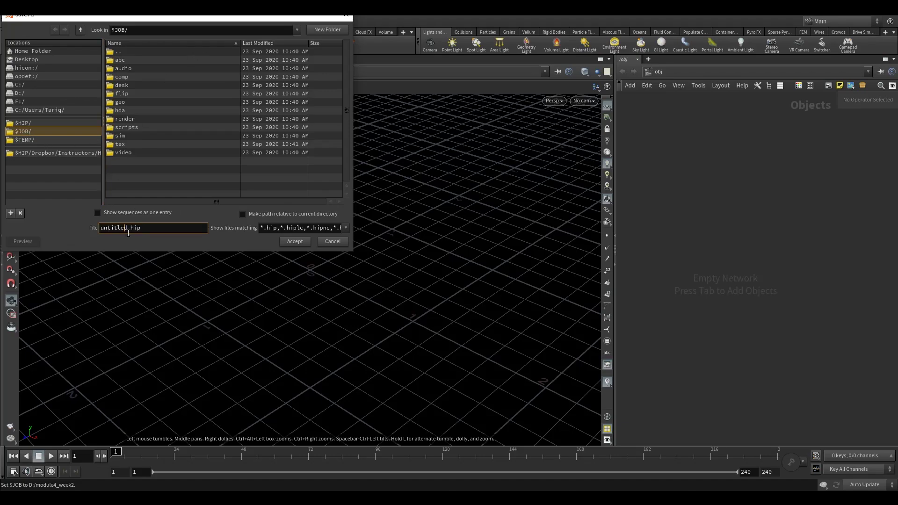
{"action": "double_click", "coordinate": [127, 228]}
{"action": "type", "text": "module4_week2.v1"}
{"action": "left_click", "coordinate": [293, 241]}
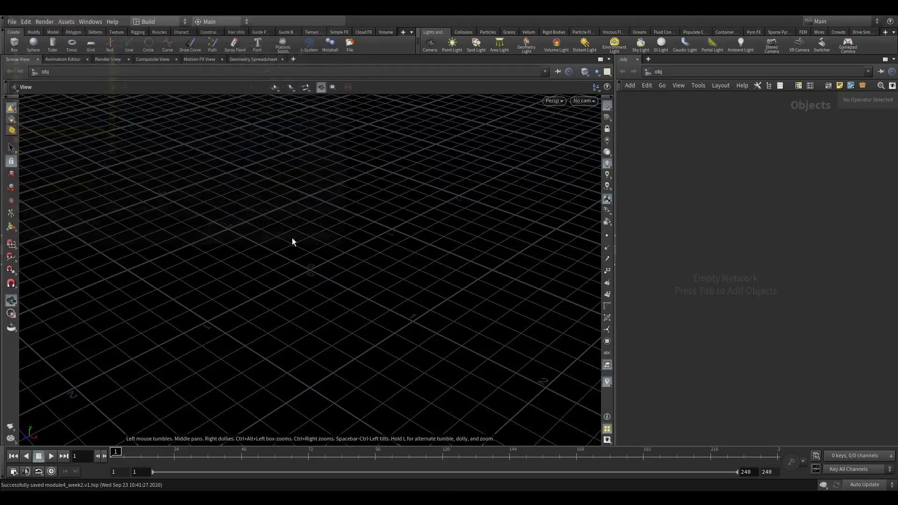
Step: Widen the network editor and import Camera.fbx from the geo folder as a Filmbox FBX with the default options
{"action": "left_click_drag", "start_coordinate": [615, 252], "coordinate": [467, 256]}
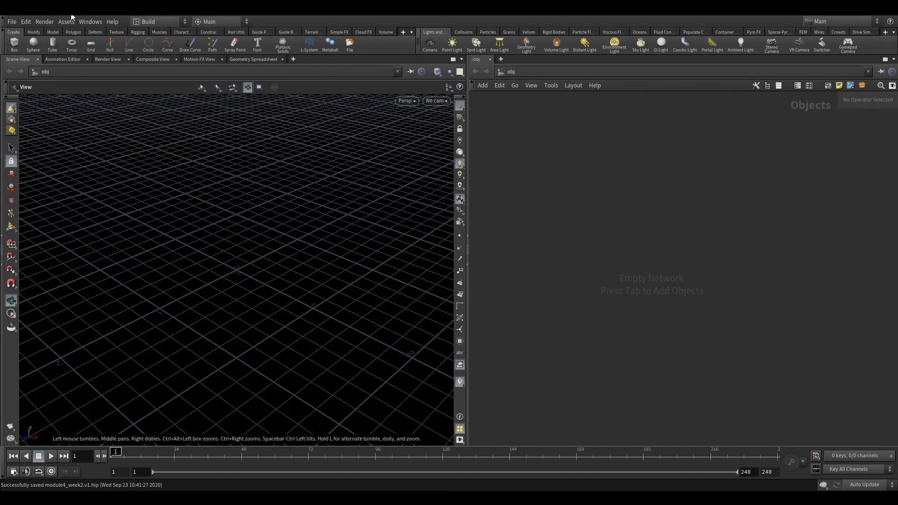
{"action": "left_click", "coordinate": [12, 22]}
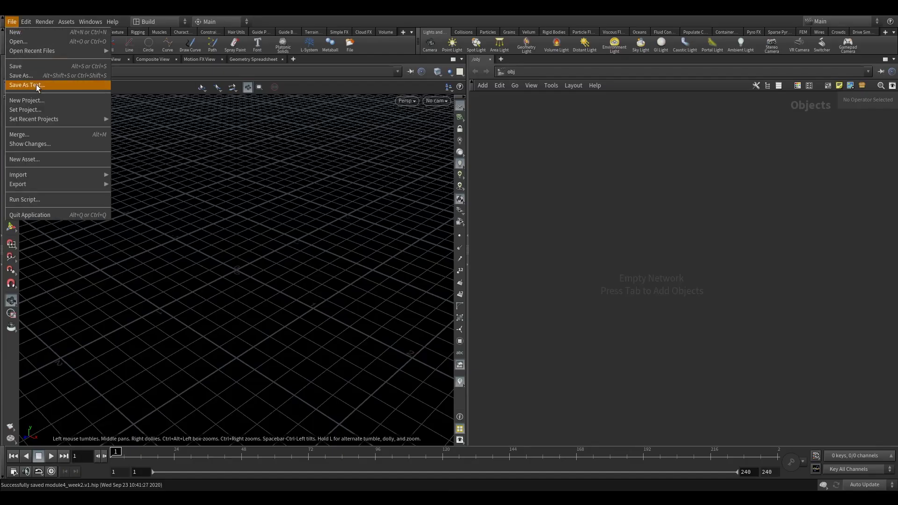
{"action": "mouse_move", "coordinate": [106, 175]}
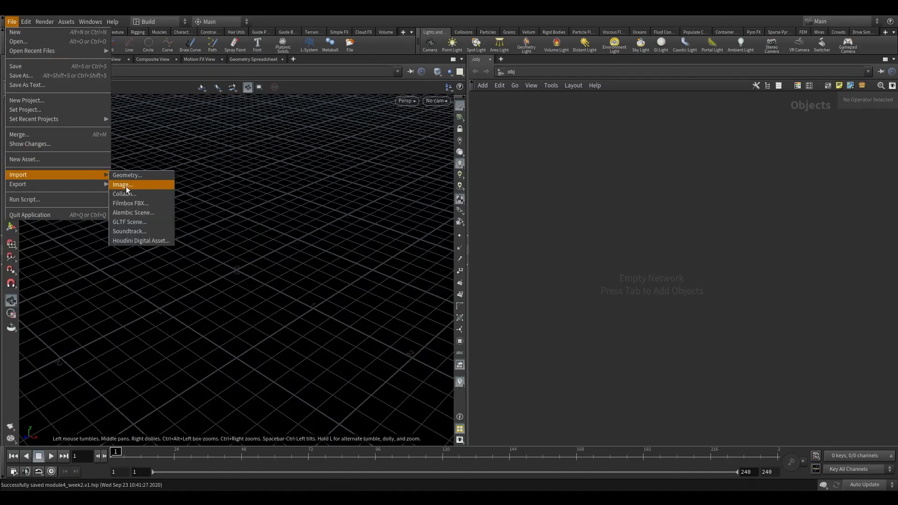
{"action": "left_click", "coordinate": [130, 206]}
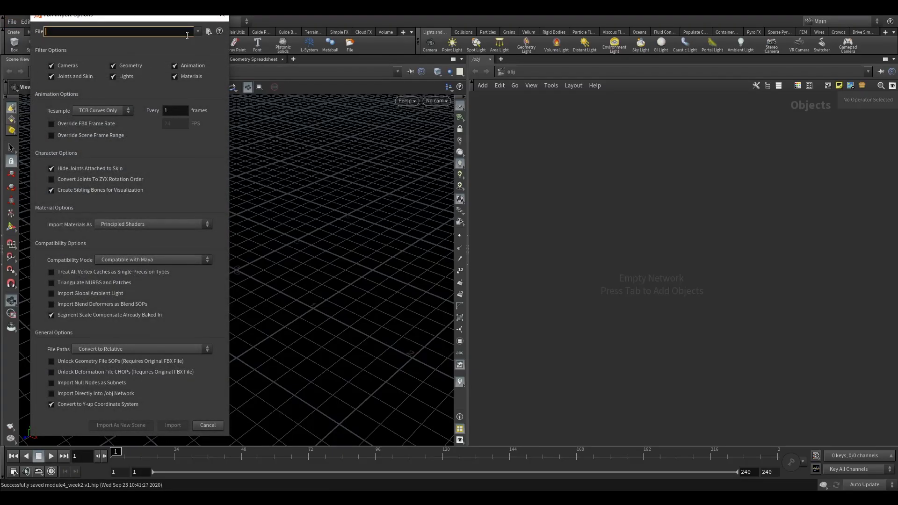
{"action": "left_click", "coordinate": [208, 32]}
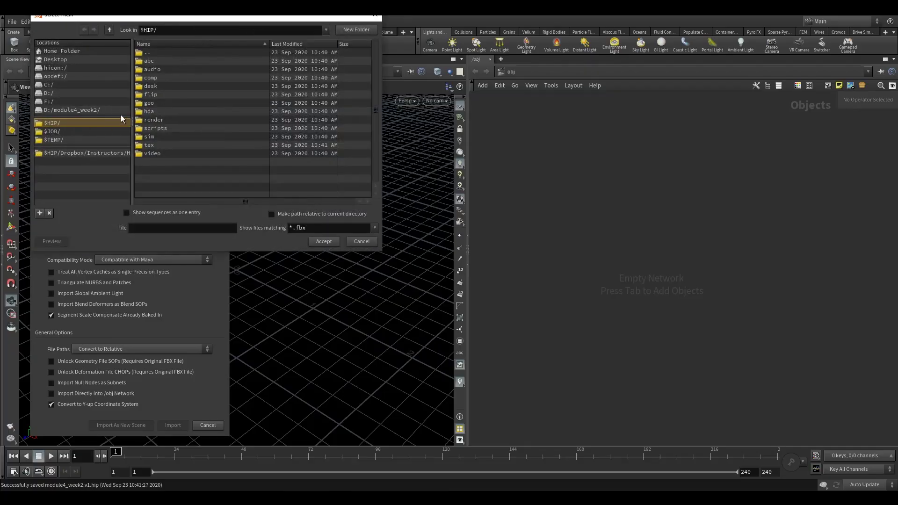
{"action": "double_click", "coordinate": [148, 102]}
{"action": "left_click", "coordinate": [156, 62]}
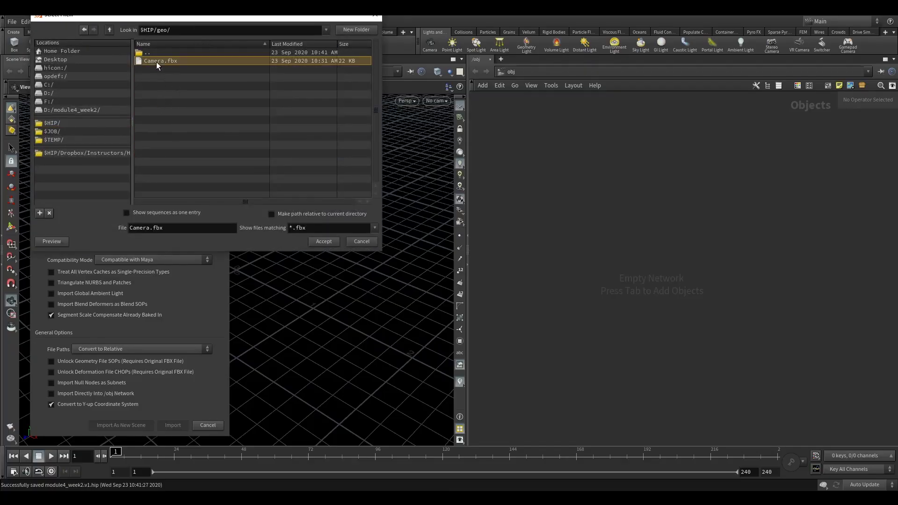
{"action": "left_click", "coordinate": [320, 240]}
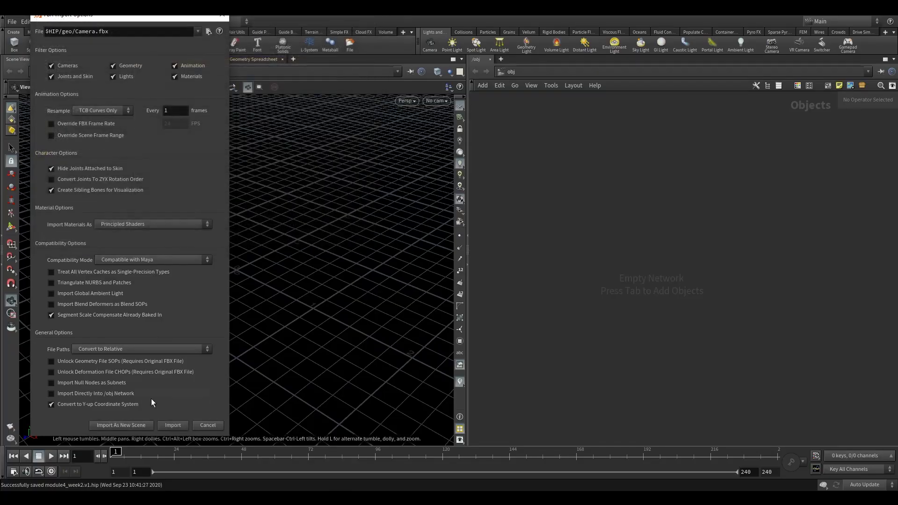
{"action": "left_click", "coordinate": [172, 426]}
Step: Set the viewport to look through the imported Camera_Render camera
{"action": "middle_click_drag", "start_coordinate": [699, 262], "coordinate": [615, 256]}
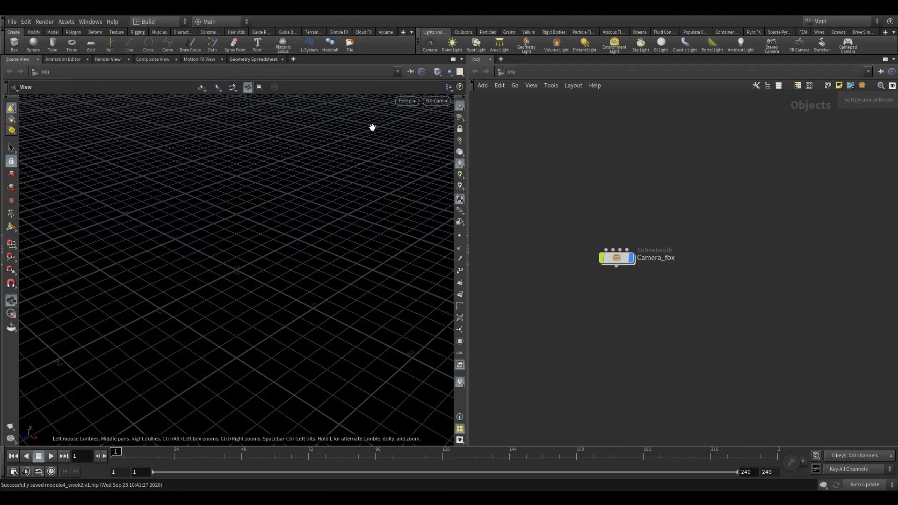
{"action": "left_click", "coordinate": [434, 99]}
{"action": "left_click", "coordinate": [455, 144]}
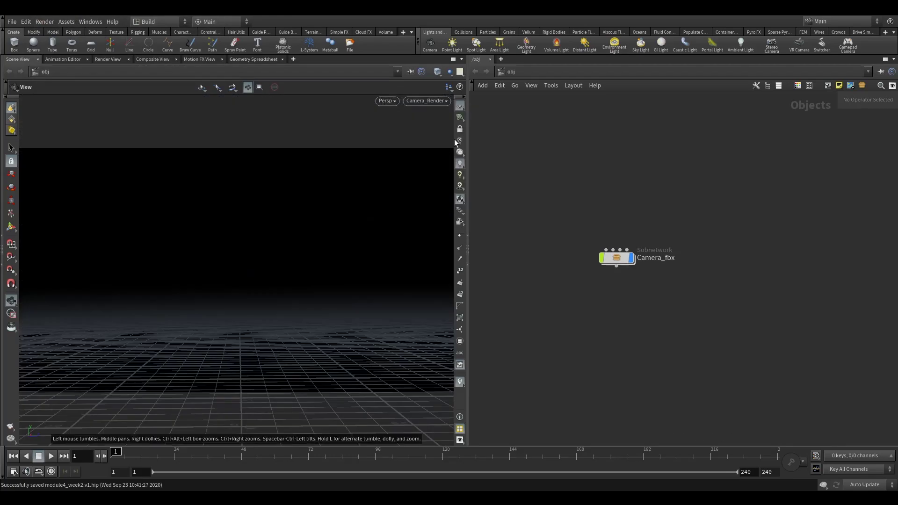
Step: Enter the Camera_fbx subnetwork and reposition the Camera_Render node slightly up and to the right
{"action": "left_click", "coordinate": [616, 257]}
{"action": "double_click", "coordinate": [616, 259]}
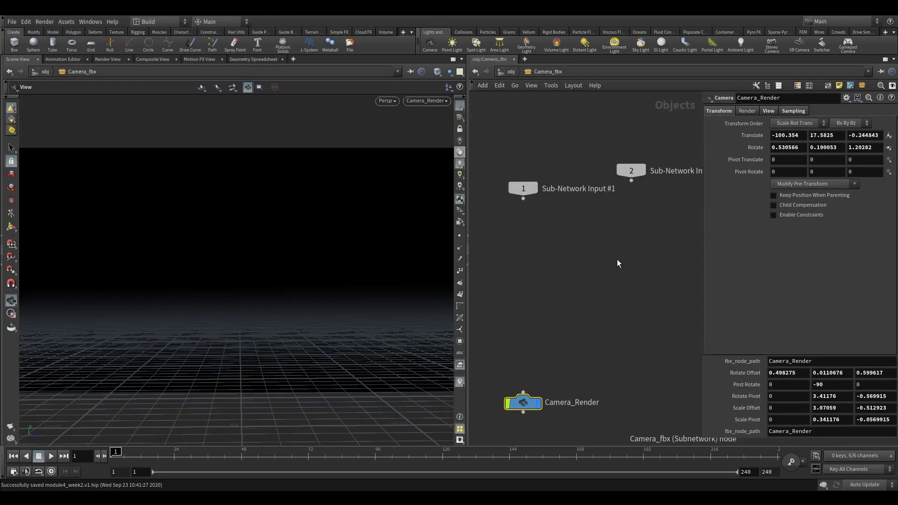
{"action": "left_click_drag", "start_coordinate": [525, 269], "coordinate": [574, 364]}
{"action": "left_click_drag", "start_coordinate": [531, 337], "coordinate": [558, 315]}
Step: Assign Dirty_Corridor.jpg from the $HIP/tex folder as the background image of Camera_Render
{"action": "left_click", "coordinate": [766, 111]}
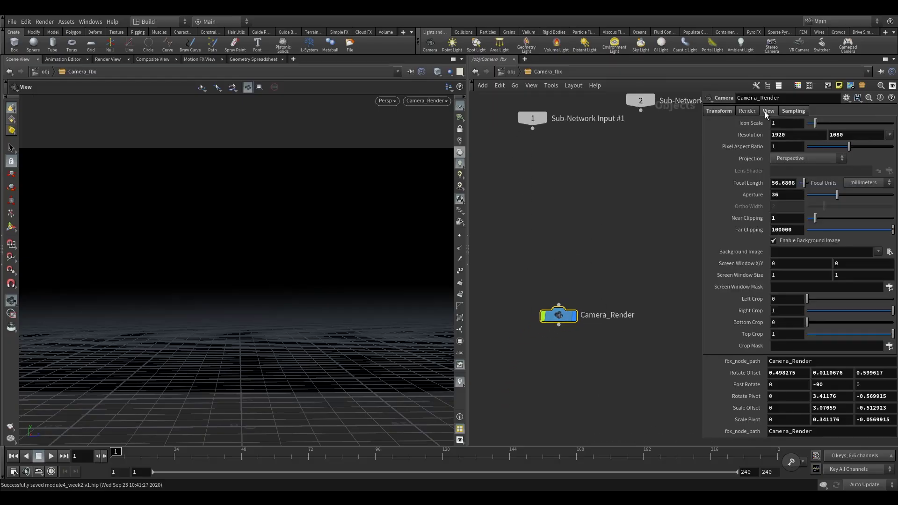
{"action": "left_click", "coordinate": [889, 252]}
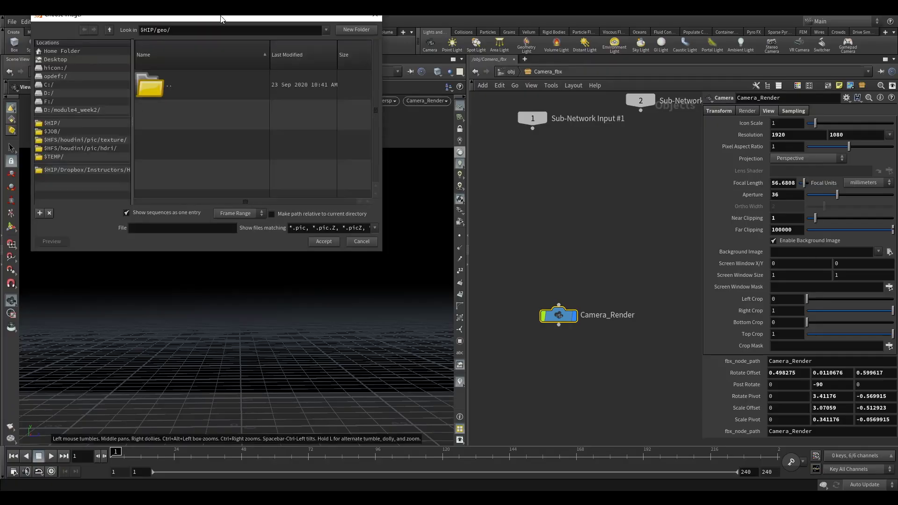
{"action": "left_click", "coordinate": [98, 191]}
{"action": "scroll", "coordinate": [237, 228], "scroll_direction": "down", "scroll_amount": 2}
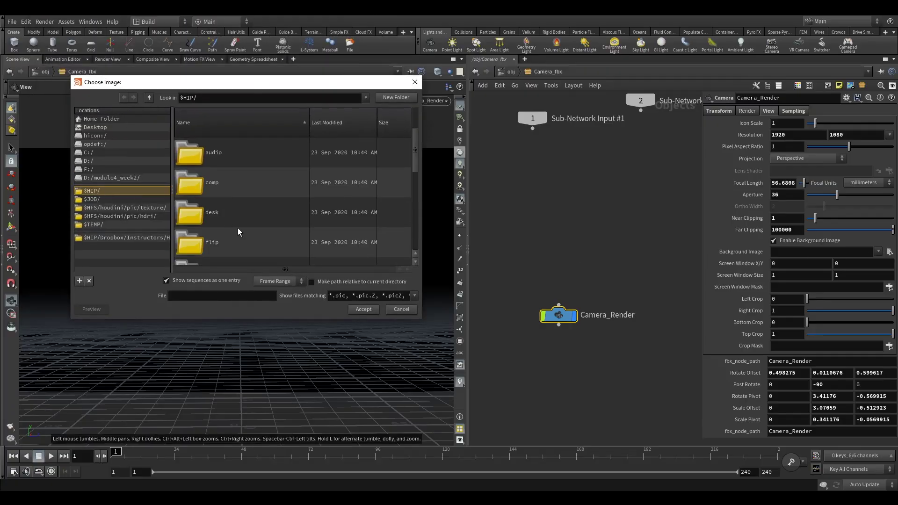
{"action": "scroll", "coordinate": [240, 230], "scroll_direction": "down", "scroll_amount": 2}
{"action": "double_click", "coordinate": [215, 215]}
{"action": "left_click", "coordinate": [225, 186]}
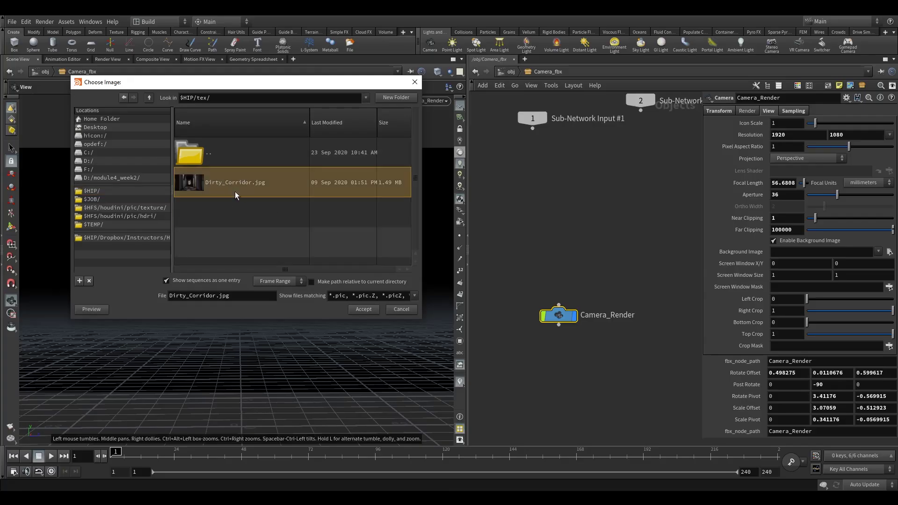
{"action": "left_click", "coordinate": [362, 309]}
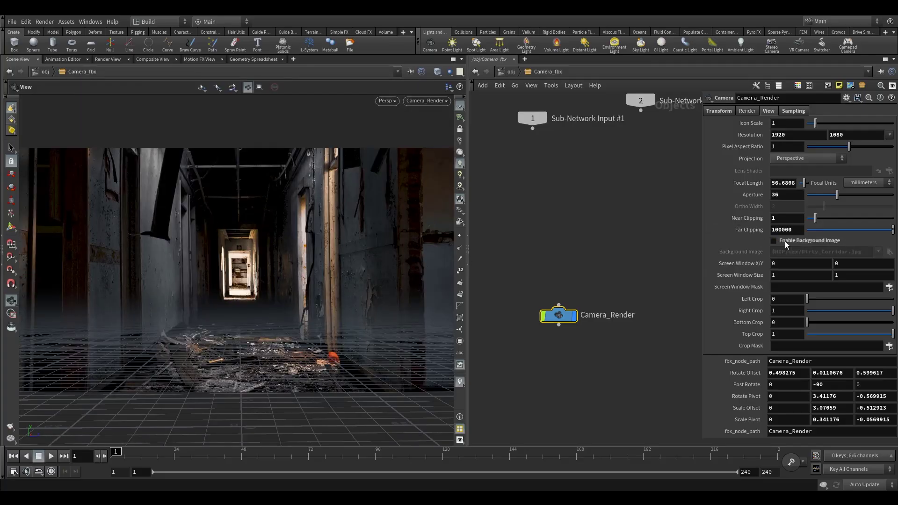
Step: Try switching the background image display off and on in the viewport's display options
{"action": "key", "text": "d"}
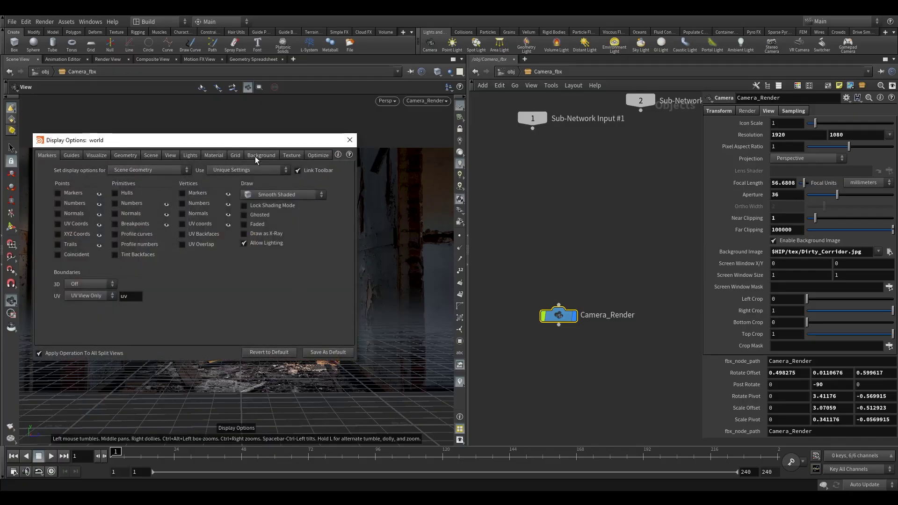
{"action": "left_click", "coordinate": [257, 155]}
{"action": "left_click", "coordinate": [71, 190]}
{"action": "left_click", "coordinate": [53, 189]}
{"action": "left_click", "coordinate": [53, 189]}
{"action": "left_click", "coordinate": [53, 189]}
{"action": "left_click", "coordinate": [350, 140]}
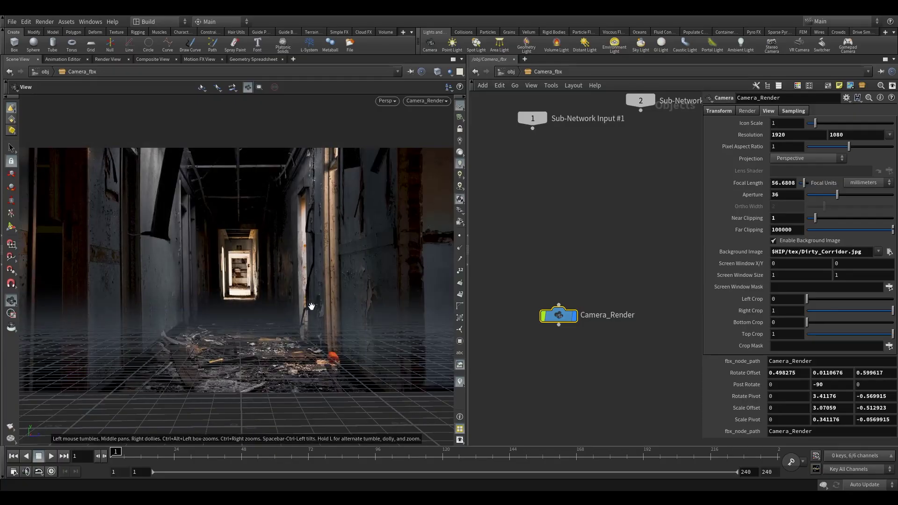
Step: Hide the viewport's reference grid and return to the obj level of the network
{"action": "left_click", "coordinate": [461, 107]}
{"action": "left_click_drag", "start_coordinate": [564, 215], "coordinate": [524, 235]}
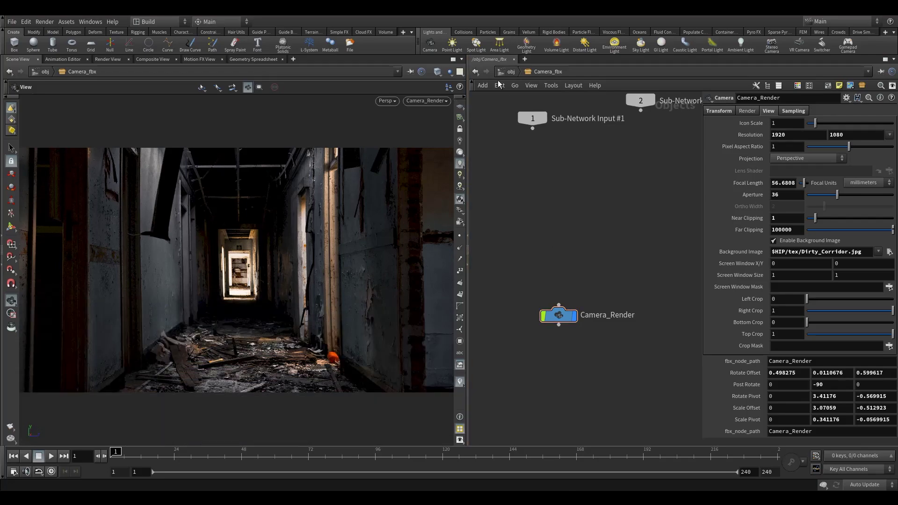
{"action": "left_click", "coordinate": [503, 73]}
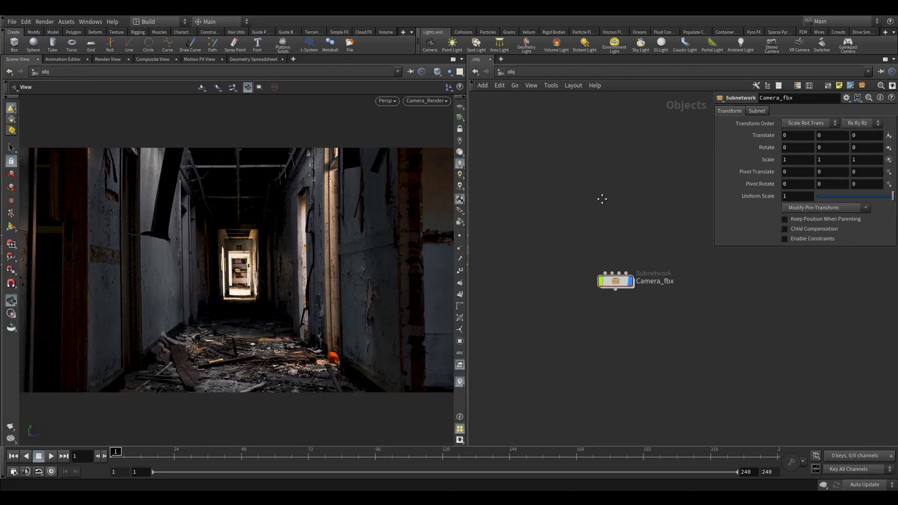
Step: Add a File node at the obj level and place it above the Camera_fbx subnetwork
{"action": "key", "text": "Tab"}
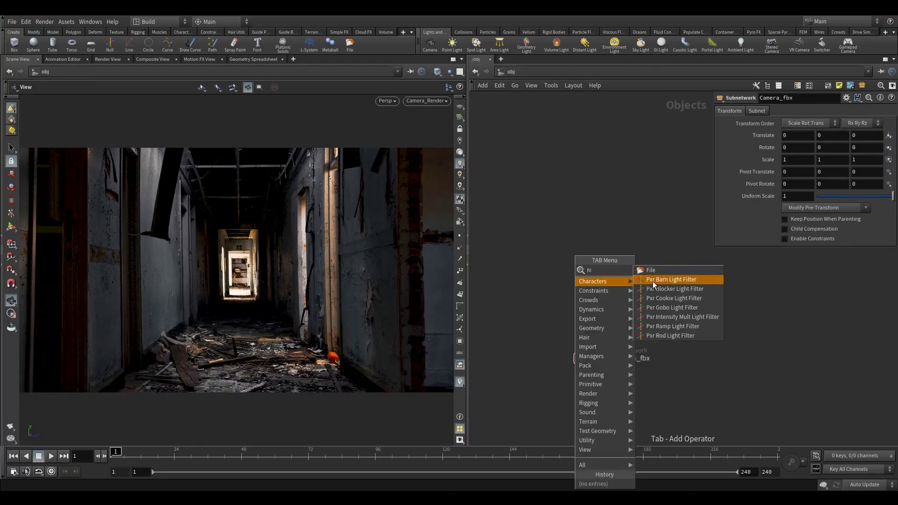
{"action": "left_click", "coordinate": [645, 280]}
{"action": "left_click", "coordinate": [604, 256]}
{"action": "left_click_drag", "start_coordinate": [605, 257], "coordinate": [592, 294]}
{"action": "left_click_drag", "start_coordinate": [544, 248], "coordinate": [651, 345]}
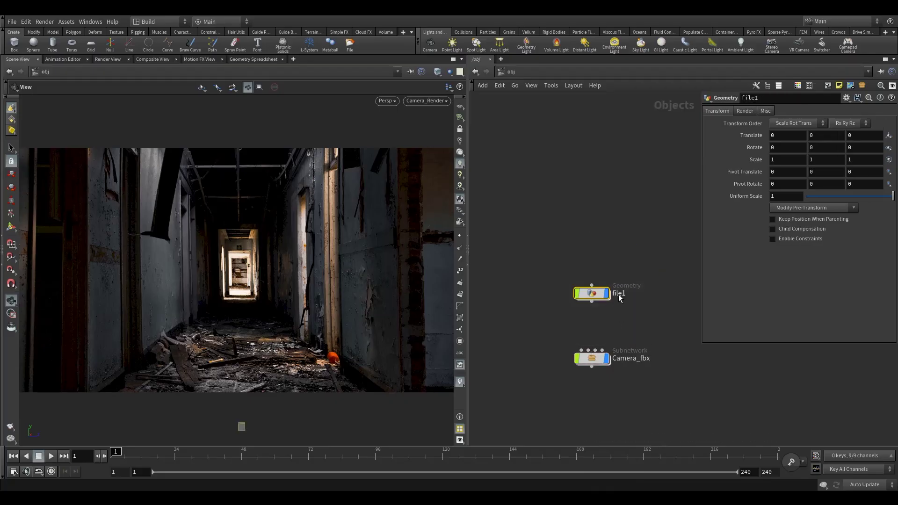
Step: Load Corridor.obj from the $HIP/geo folder as the geometry file inside the new file1 object
{"action": "double_click", "coordinate": [592, 295]}
{"action": "left_click", "coordinate": [881, 122]}
{"action": "left_click", "coordinate": [891, 122]}
{"action": "left_click", "coordinate": [891, 123]}
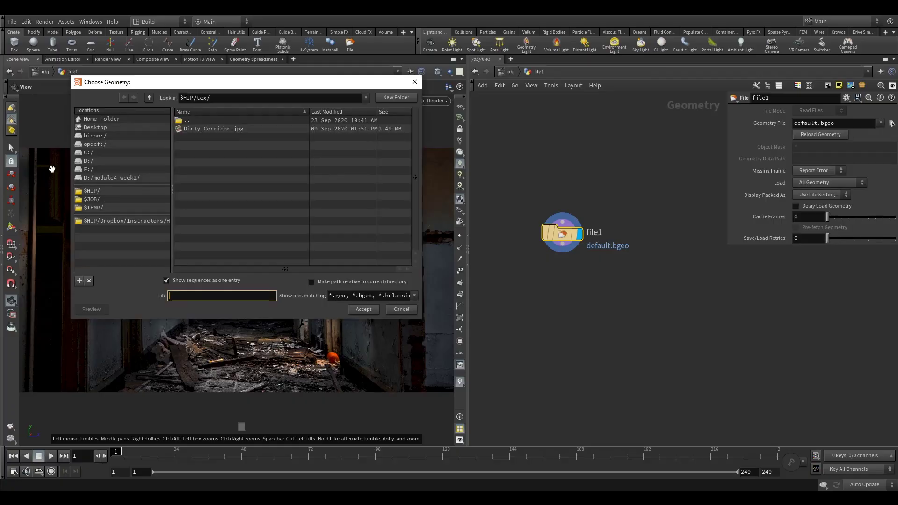
{"action": "left_click", "coordinate": [97, 191]}
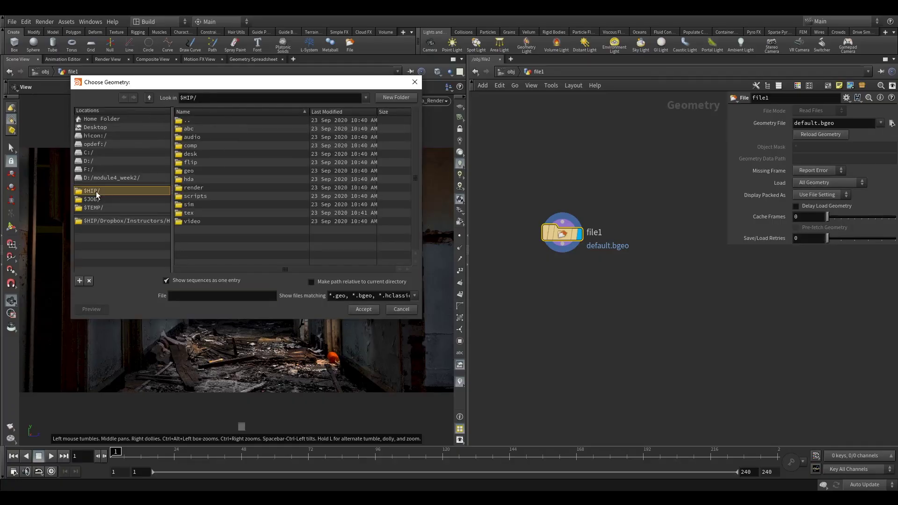
{"action": "double_click", "coordinate": [190, 171]}
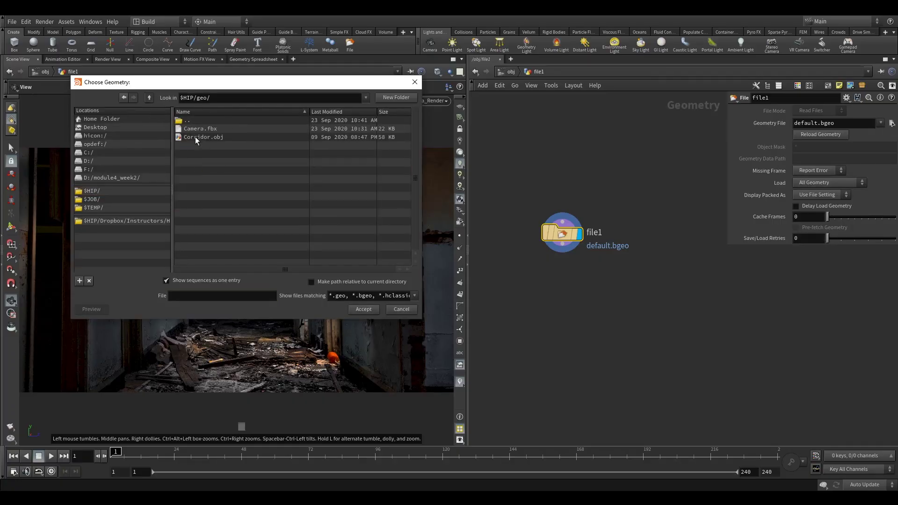
{"action": "left_click", "coordinate": [195, 136]}
{"action": "left_click", "coordinate": [363, 309]}
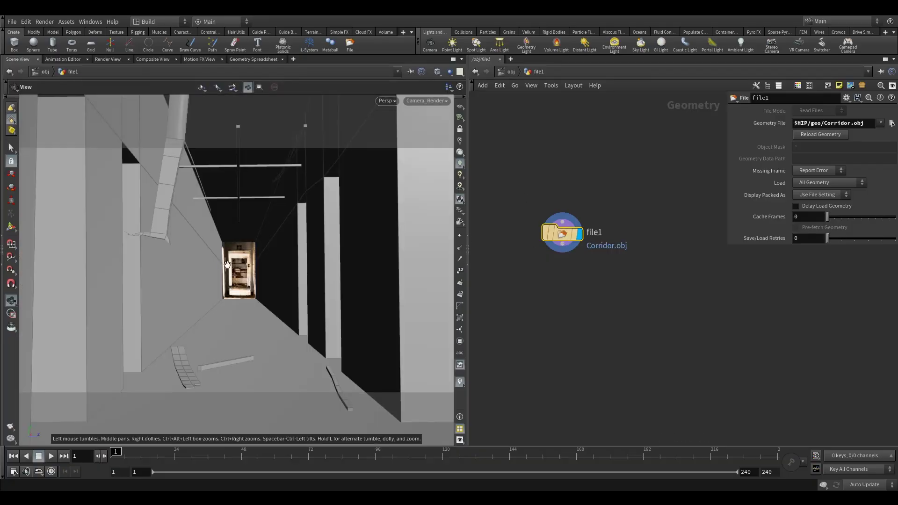
Step: Set the viewport shading to Wireframe and turn the reference grid back on to judge the corridor's size outside the camera view
{"action": "left_click", "coordinate": [437, 72]}
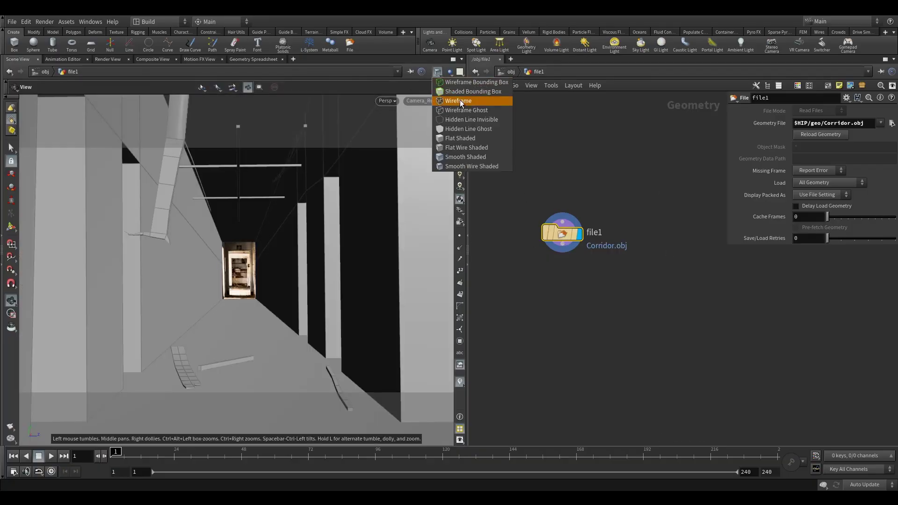
{"action": "left_click", "coordinate": [458, 89]}
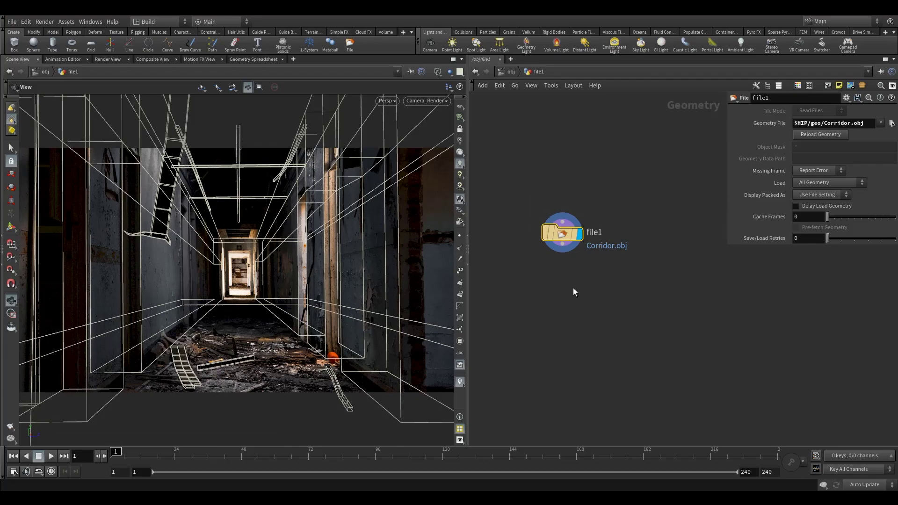
{"action": "middle_click_drag", "start_coordinate": [557, 293], "coordinate": [574, 275]}
{"action": "left_click_drag", "start_coordinate": [283, 239], "coordinate": [421, 109]}
{"action": "left_click", "coordinate": [461, 106]}
{"action": "scroll", "coordinate": [231, 296], "scroll_direction": "down", "scroll_amount": 5}
{"action": "left_click_drag", "start_coordinate": [231, 296], "coordinate": [220, 279]}
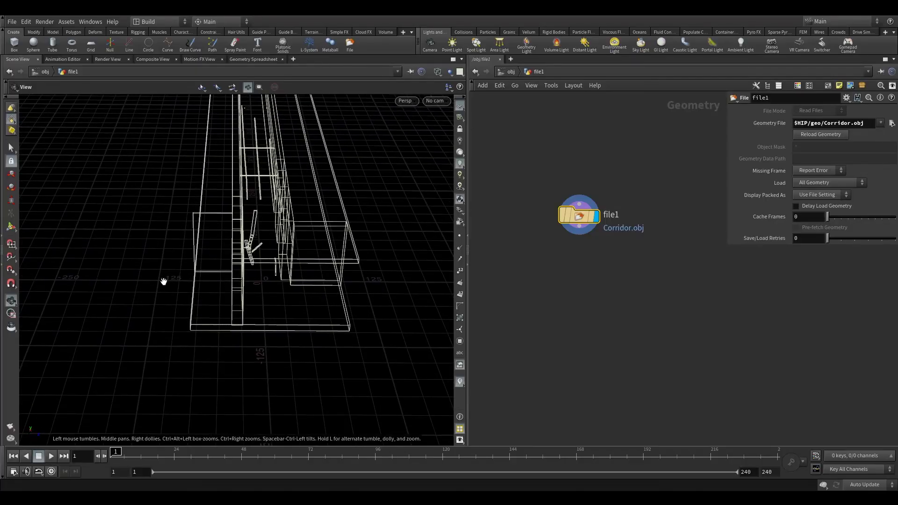
{"action": "key", "text": "h"}
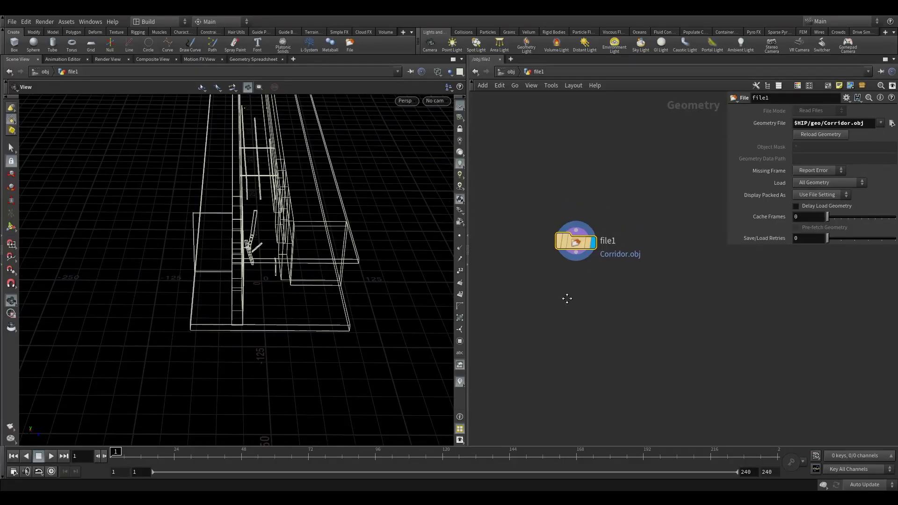
Step: Add a Transform node after the corridor's File node, set its uniform scale to 0.1 and display it
{"action": "key", "text": "Tab"}
{"action": "mouse_move", "coordinate": [604, 250]}
{"action": "left_click", "coordinate": [653, 168]}
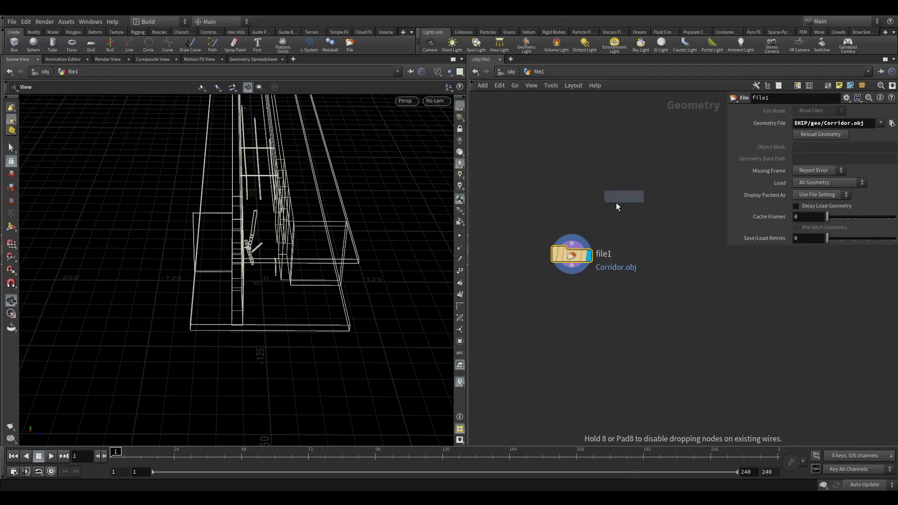
{"action": "left_click", "coordinate": [567, 301]}
{"action": "left_click", "coordinate": [771, 196]}
{"action": "type", "text": ".1"}
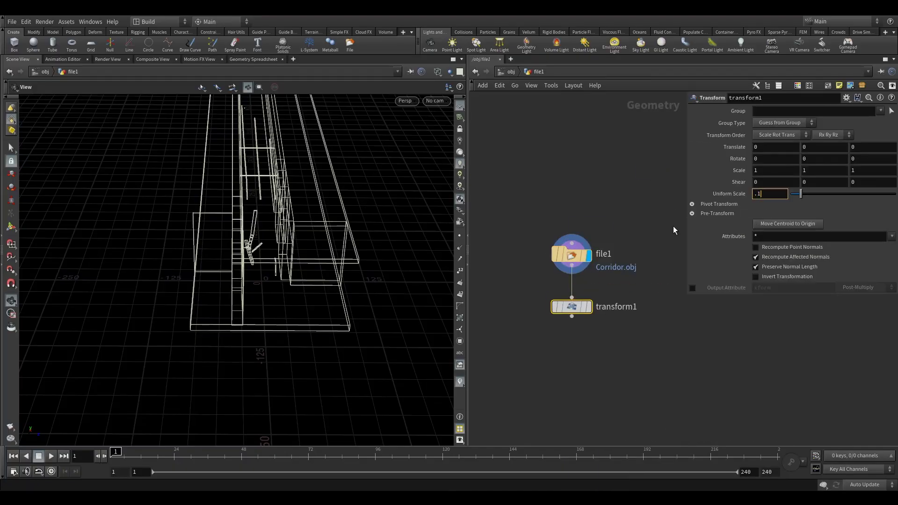
{"action": "key", "text": "Return"}
{"action": "left_click", "coordinate": [593, 285]}
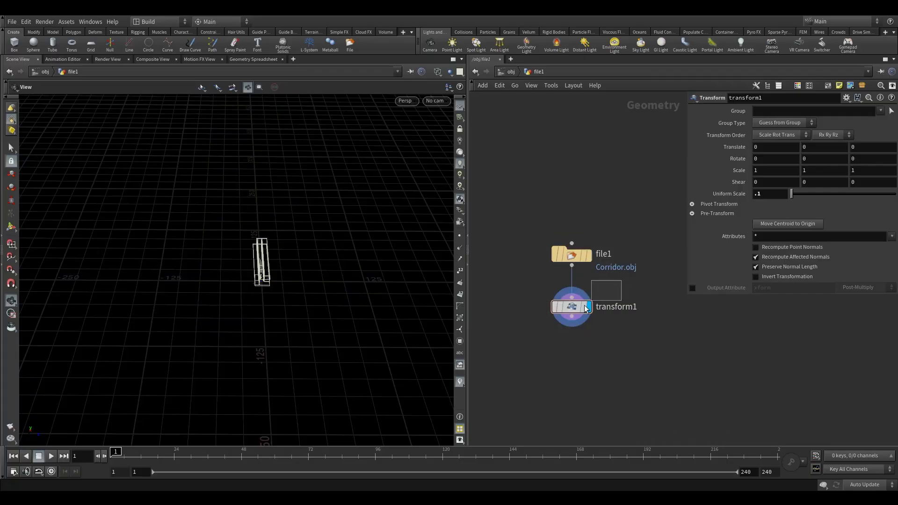
Step: Inspect the scaled corridor up close and switch the viewport shading to Smooth Shaded
{"action": "scroll", "coordinate": [255, 284], "scroll_direction": "up", "scroll_amount": 5}
{"action": "scroll", "coordinate": [332, 260], "scroll_direction": "up", "scroll_amount": 4}
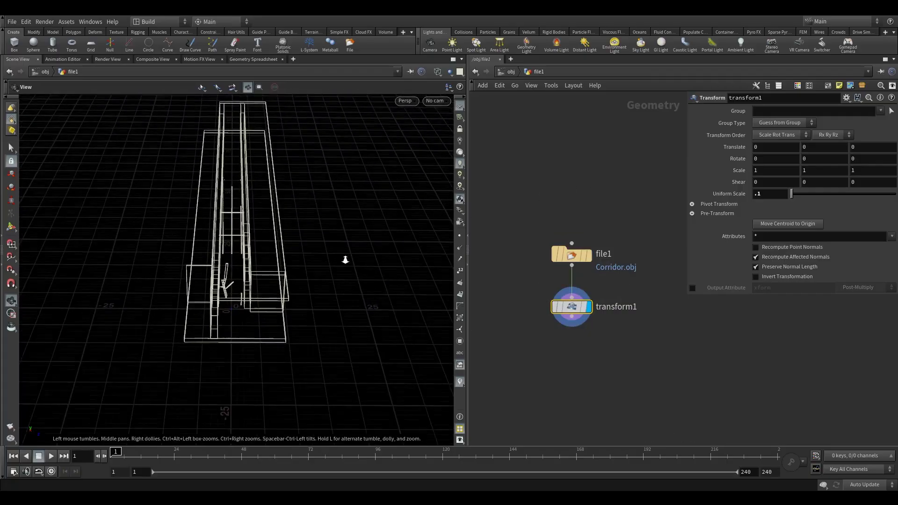
{"action": "left_click_drag", "start_coordinate": [291, 303], "coordinate": [148, 311]}
{"action": "left_click_drag", "start_coordinate": [234, 307], "coordinate": [198, 304]}
{"action": "mouse_move", "coordinate": [276, 300]}
{"action": "left_mouse_down"}
{"action": "mouse_move", "coordinate": [278, 315]}
{"action": "mouse_move", "coordinate": [251, 315]}
{"action": "mouse_move", "coordinate": [285, 298]}
{"action": "left_mouse_up"}
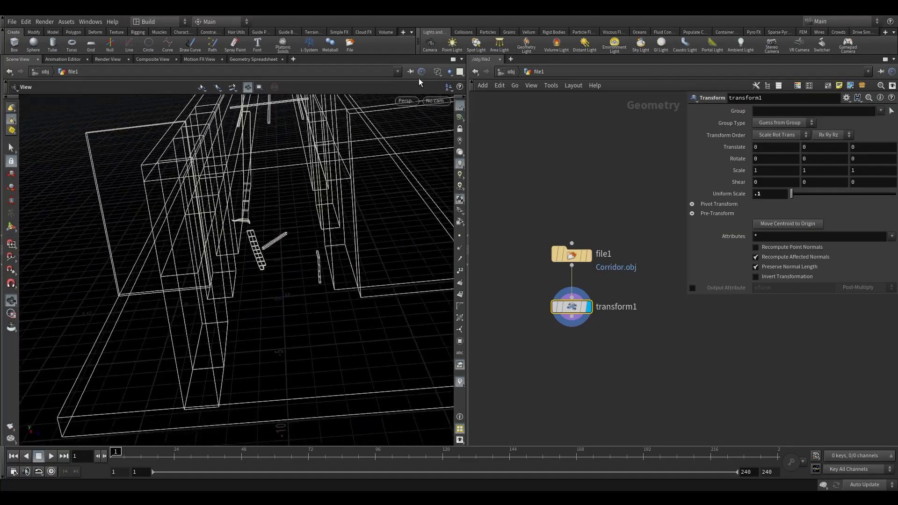
{"action": "left_click", "coordinate": [437, 71]}
{"action": "left_click", "coordinate": [463, 157]}
{"action": "left_click_drag", "start_coordinate": [431, 170], "coordinate": [262, 278]}
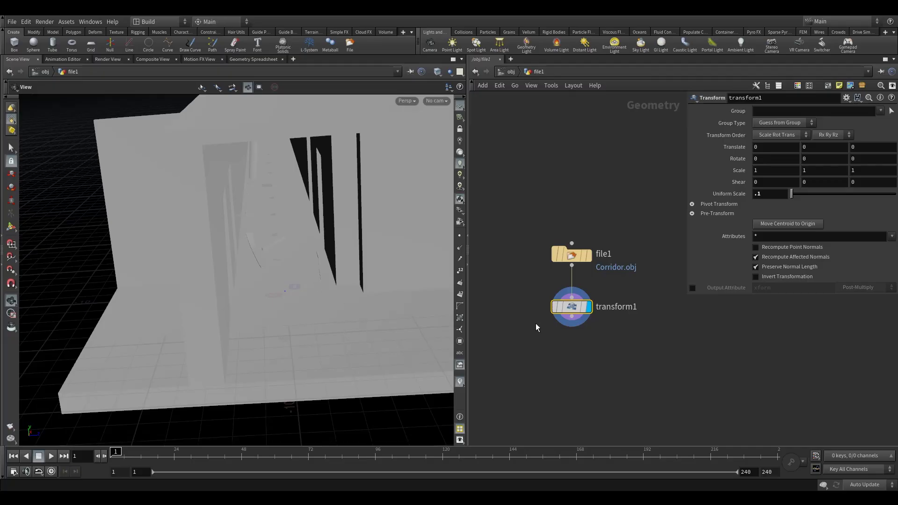
Step: Add a Null node named OUT below the Transform node and wire it to the Transform's output
{"action": "key", "text": "Tab"}
{"action": "type", "text": "null"}
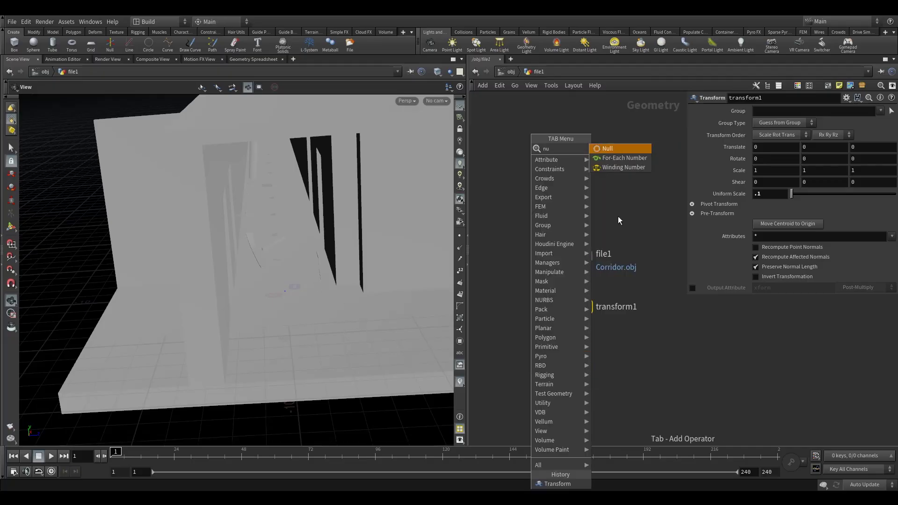
{"action": "key", "text": "Return"}
{"action": "left_click", "coordinate": [574, 377]}
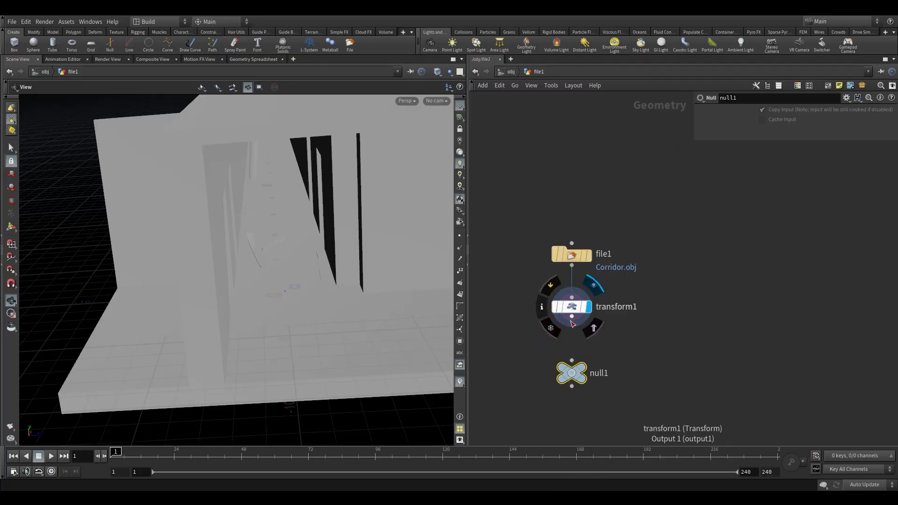
{"action": "double_click", "coordinate": [596, 369]}
{"action": "type", "text": "OUT"}
Step: Rename the corridor's Transform node SCALE and copy it
{"action": "double_click", "coordinate": [615, 306]}
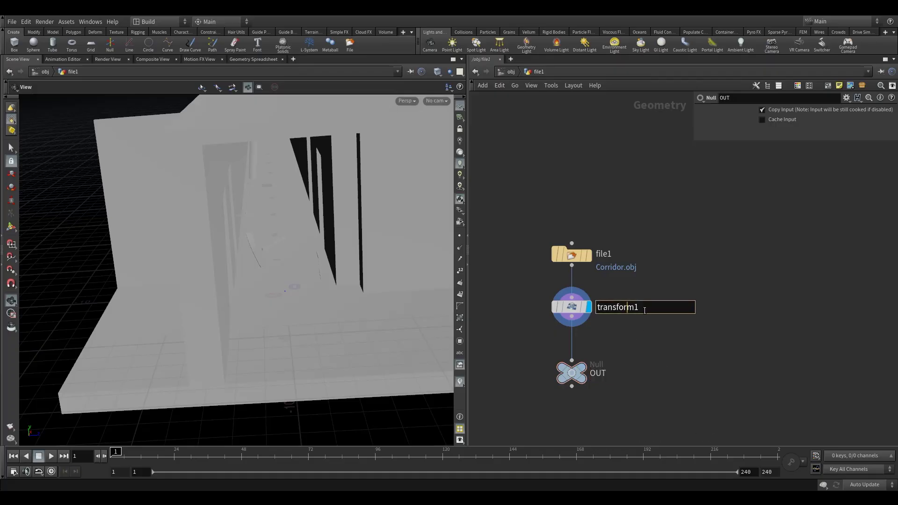
{"action": "type", "text": "SCALE"}
{"action": "key", "text": "Return"}
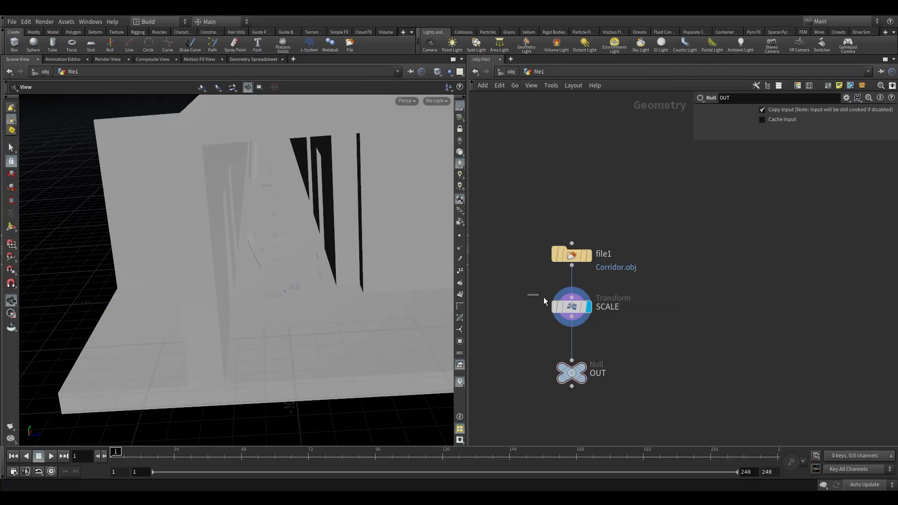
{"action": "left_click", "coordinate": [572, 307]}
{"action": "key", "text": "ctrl+c"}
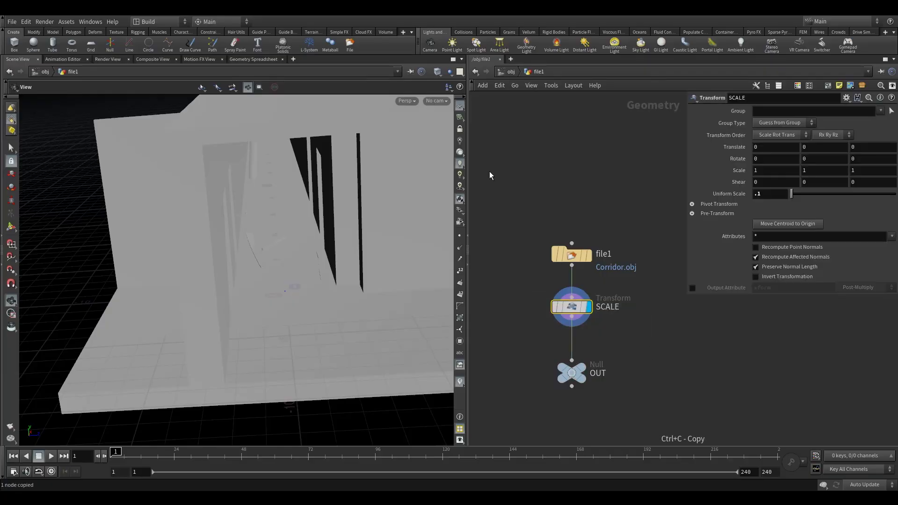
Step: Return to the obj level and look at the scaled corridor through Camera_Render
{"action": "left_click", "coordinate": [508, 73]}
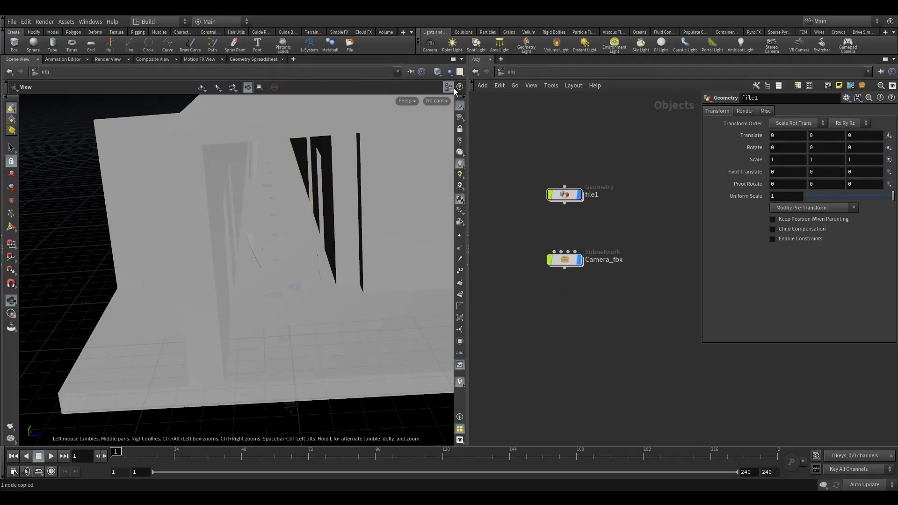
{"action": "left_click", "coordinate": [436, 100]}
{"action": "left_click", "coordinate": [472, 145]}
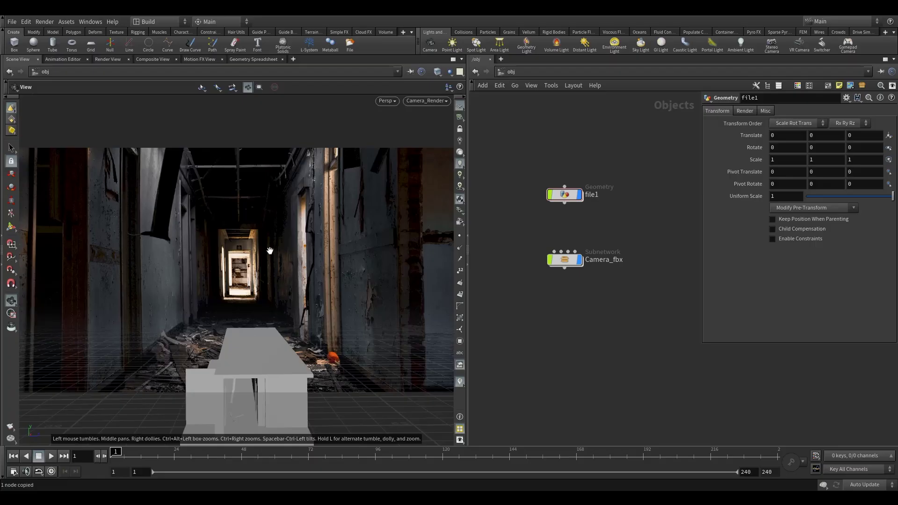
Step: Add a Null node above Camera_Render inside the Camera_fbx subnetwork and wire it in as the camera's parent
{"action": "double_click", "coordinate": [565, 260]}
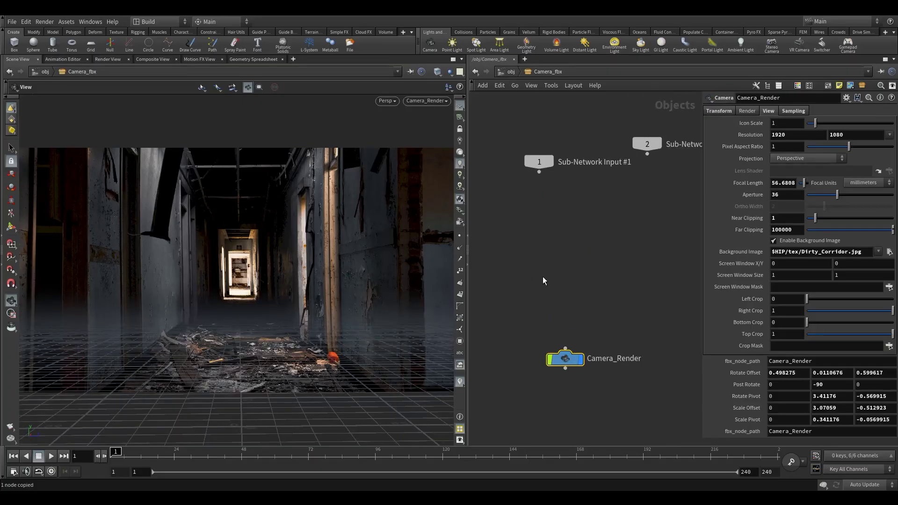
{"action": "key", "text": "Tab"}
{"action": "key", "text": "Tab"}
{"action": "type", "text": "N"}
{"action": "key", "text": "Return"}
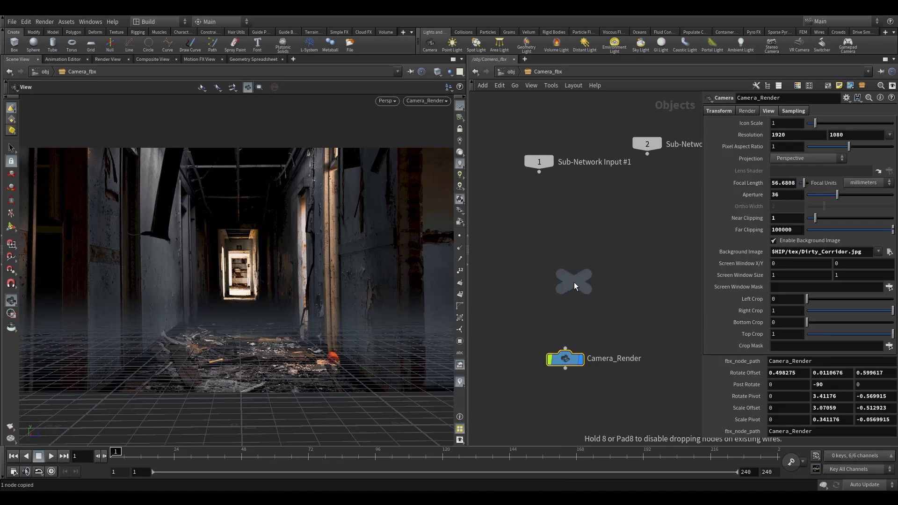
{"action": "left_click", "coordinate": [565, 291]}
{"action": "left_click_drag", "start_coordinate": [564, 305], "coordinate": [565, 348]}
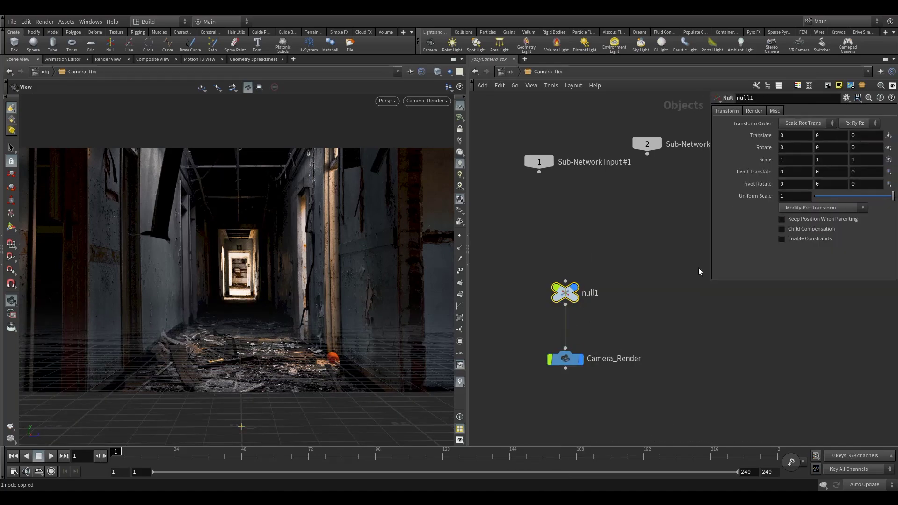
Step: Set the uniform scale of the Null that parents Camera_Render to 0.1
{"action": "left_click", "coordinate": [799, 197]}
{"action": "type", "text": ".1"}
{"action": "key", "text": "Return"}
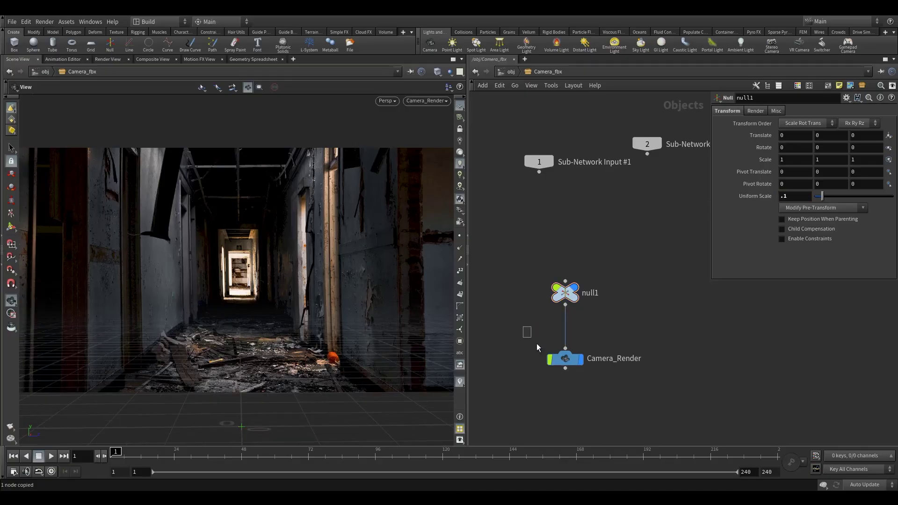
{"action": "left_click", "coordinate": [548, 359]}
{"action": "left_click", "coordinate": [565, 292]}
Step: Go back to the obj level and check the corridor's alignment with the background photo in wireframe display
{"action": "left_click", "coordinate": [511, 72]}
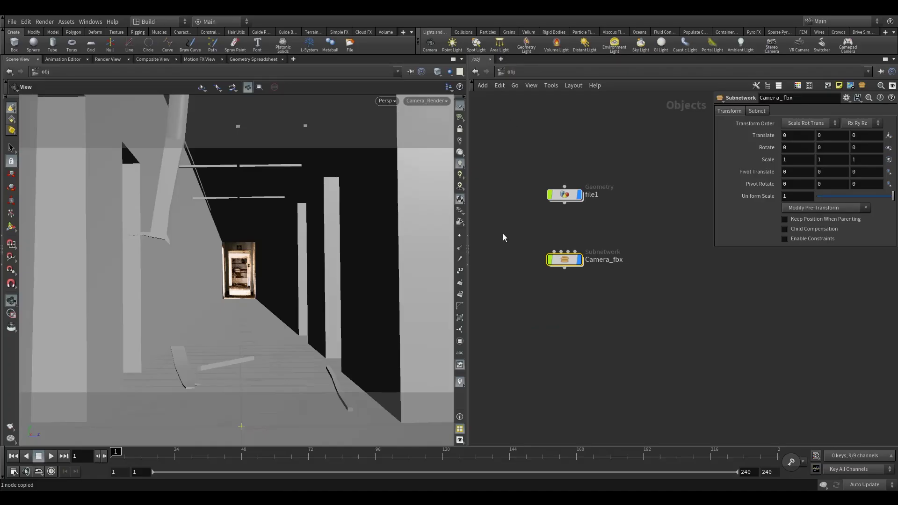
{"action": "left_click", "coordinate": [437, 72]}
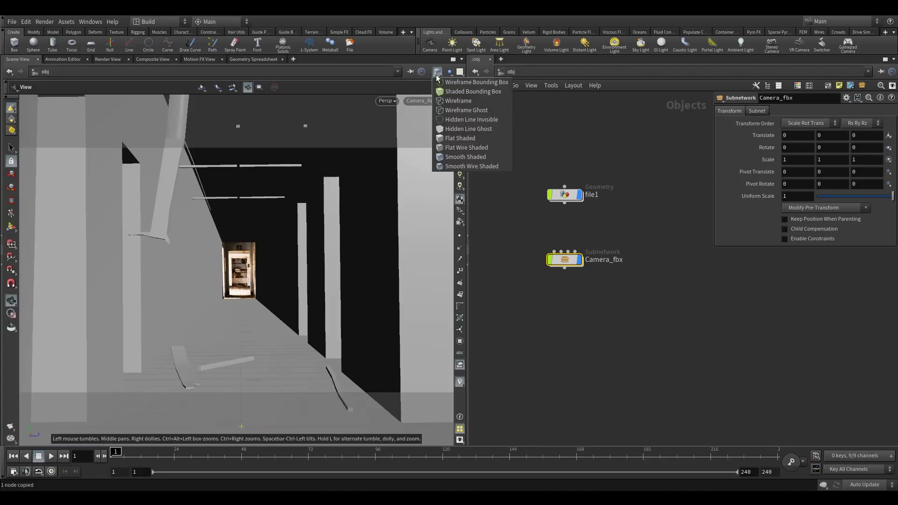
{"action": "left_click", "coordinate": [461, 111]}
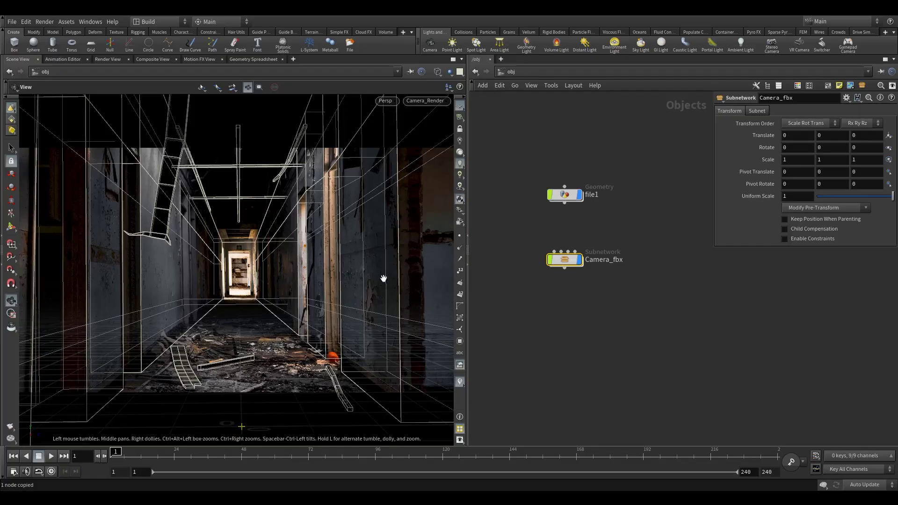
Step: Rename the Null above Camera_Render in the Camera_fbx subnetwork SCALE
{"action": "double_click", "coordinate": [568, 260]}
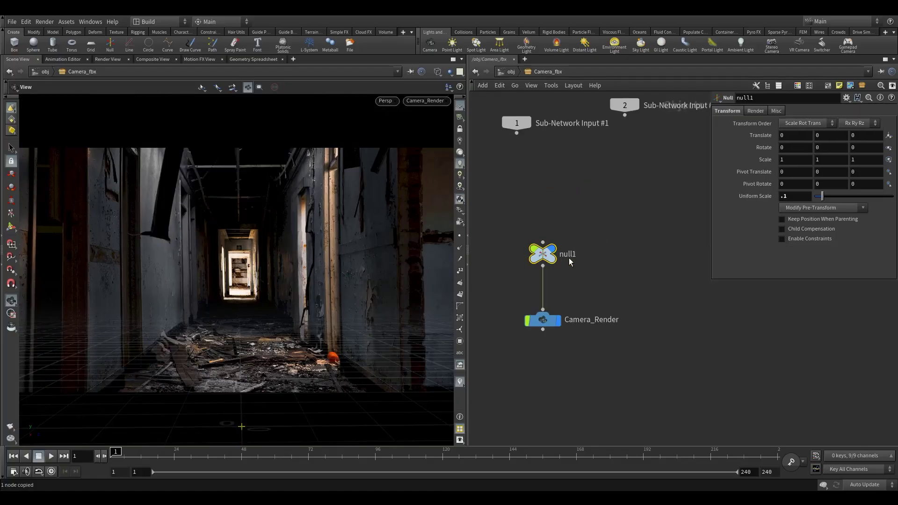
{"action": "double_click", "coordinate": [569, 255]}
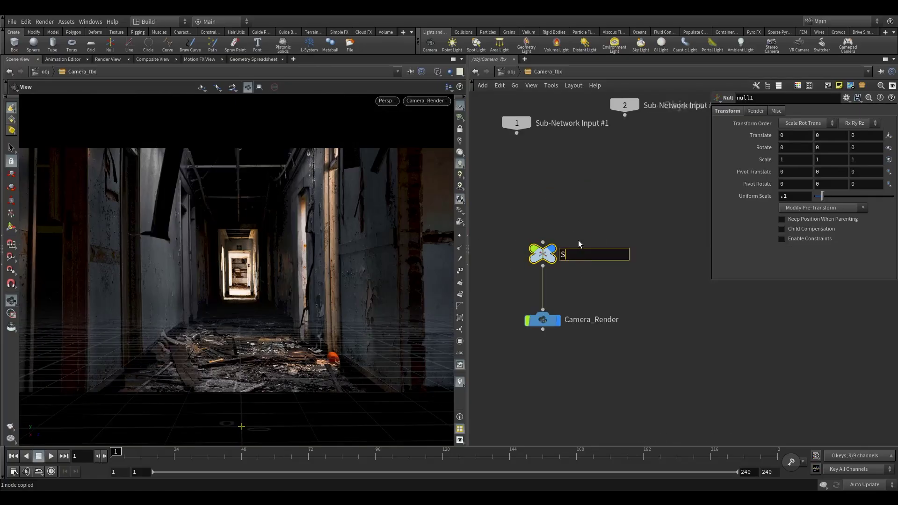
{"action": "type", "text": "SCALE"}
{"action": "key", "text": "Return"}
Step: Return to the obj level and set the viewport shading to Smooth Wire Shaded
{"action": "left_click", "coordinate": [506, 73]}
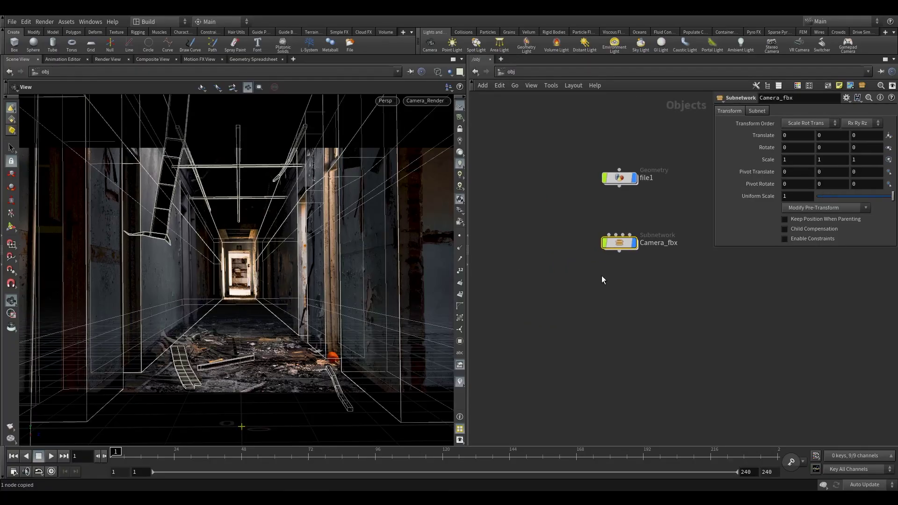
{"action": "left_click", "coordinate": [437, 71]}
{"action": "left_click", "coordinate": [467, 166]}
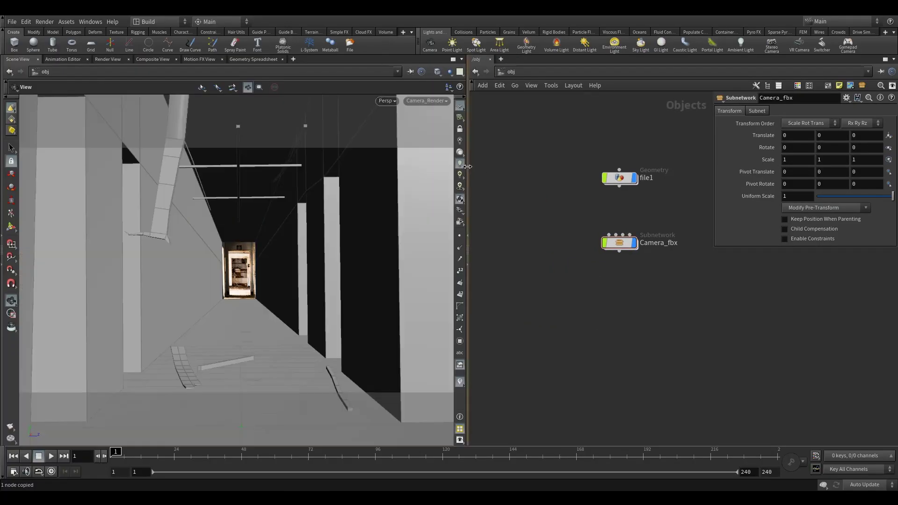